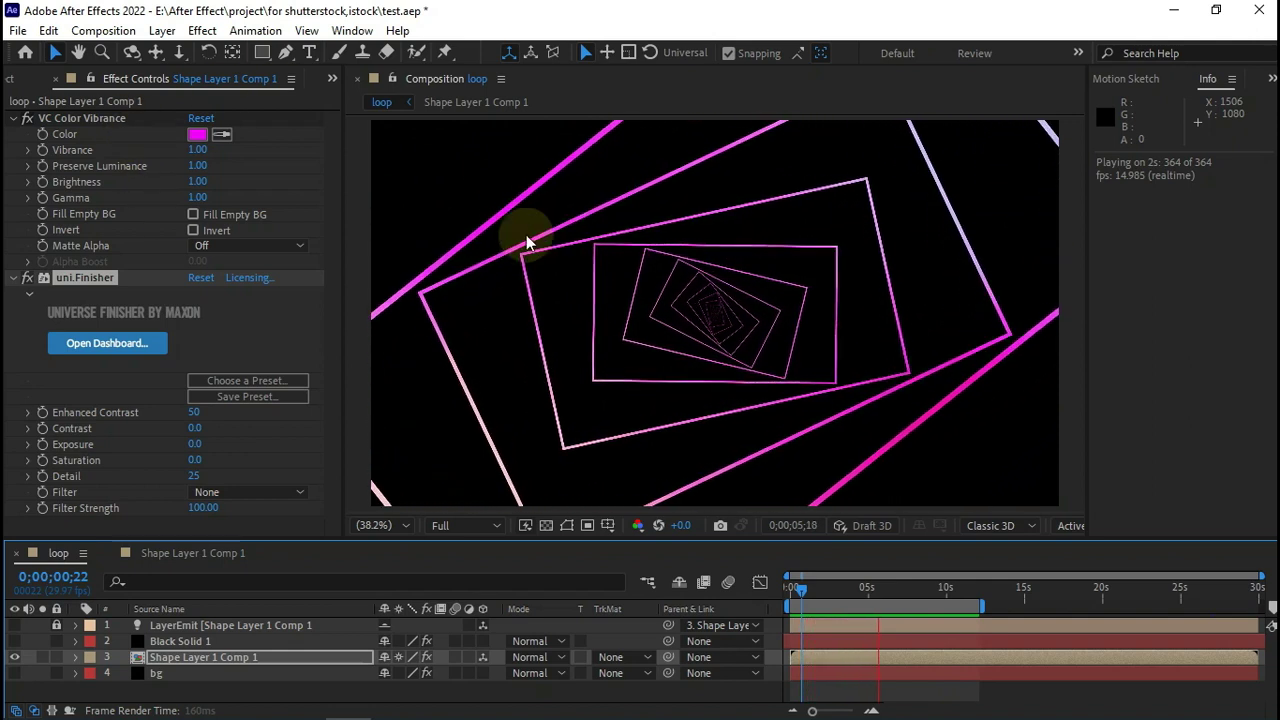
Open the Composition menu while the finished spiral tunnel preview keeps playing.
left_click(102, 32)
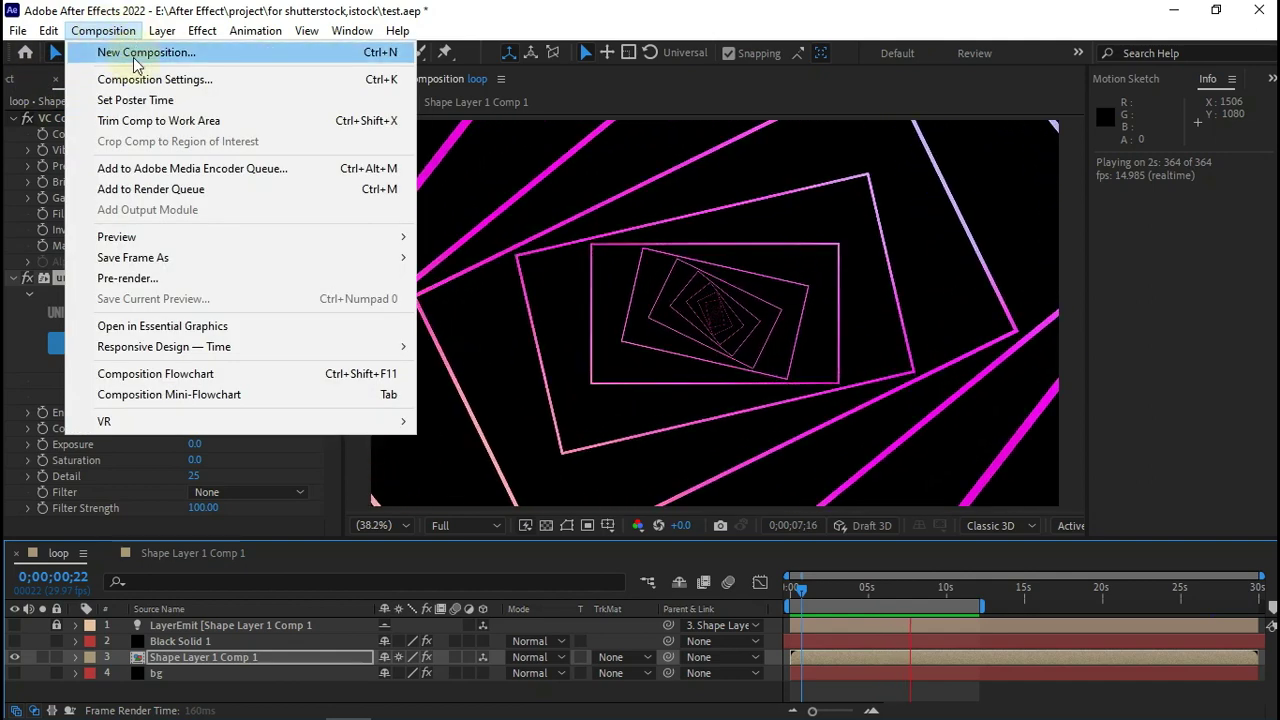
Create a composition named 'loop' on the HDTV 1080 preset at 30 fps, 0:00:05:00 long.
left_click(130, 52)
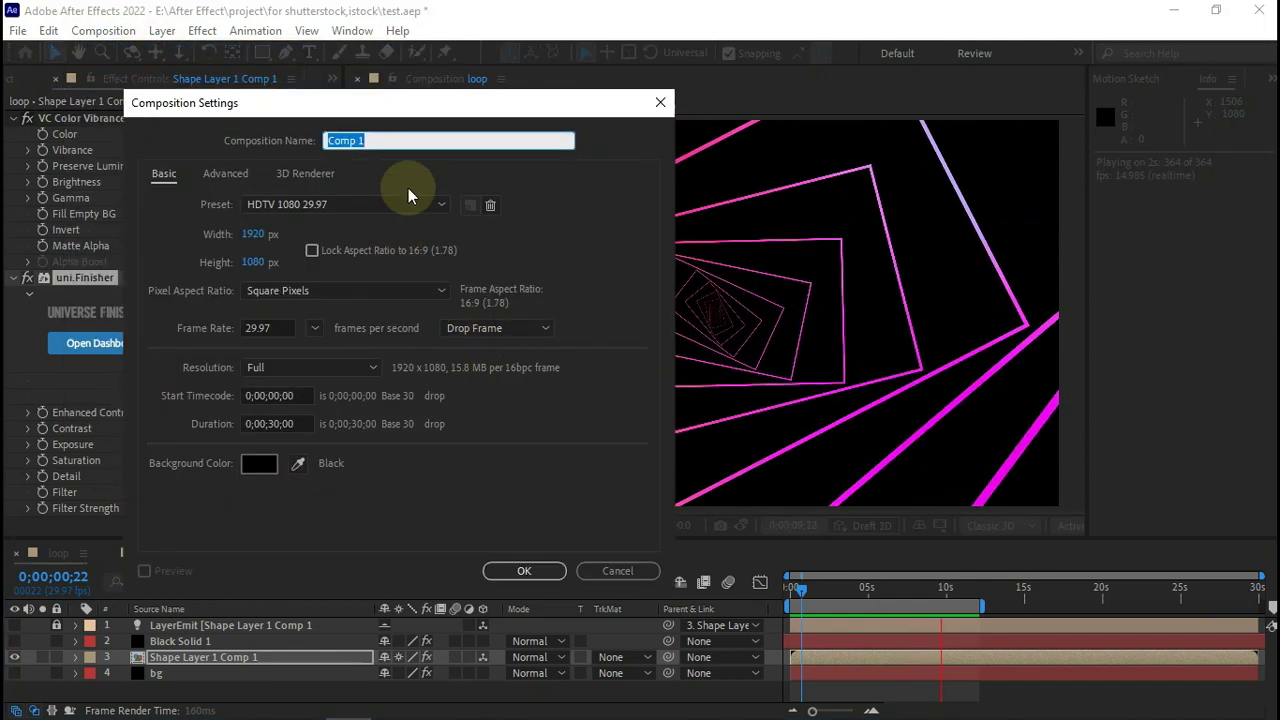
type("loop")
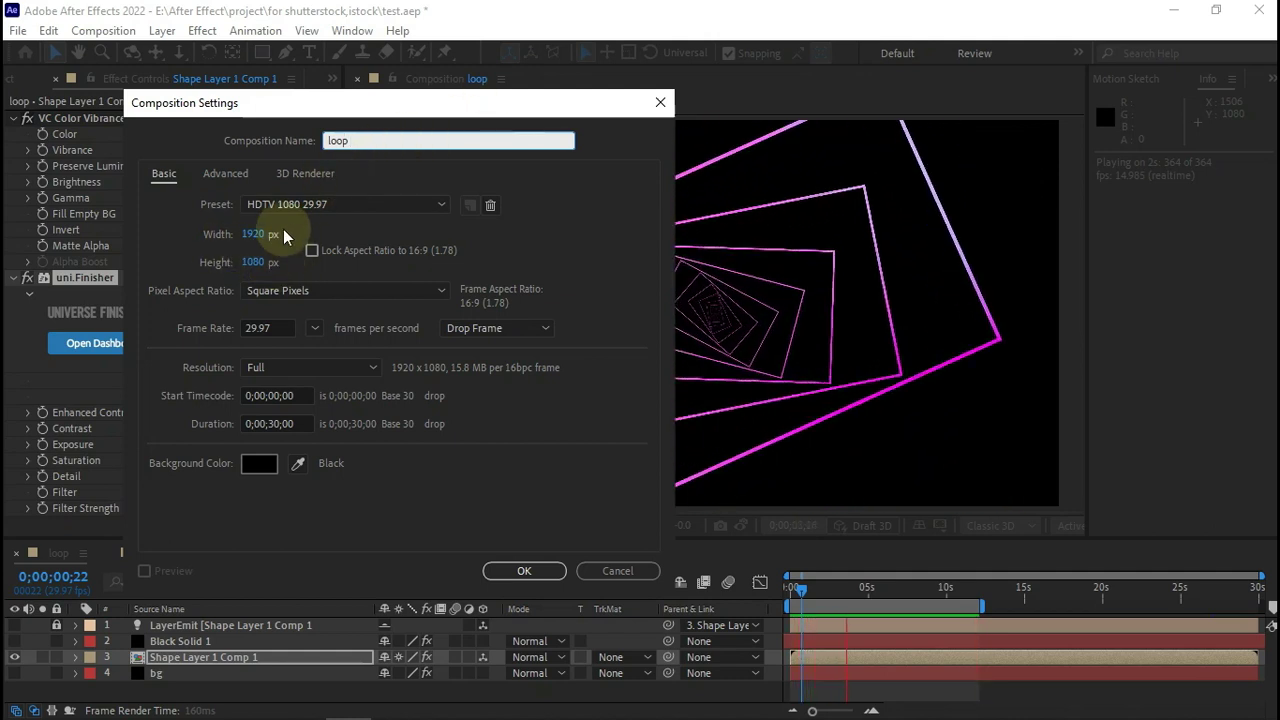
left_click(300, 204)
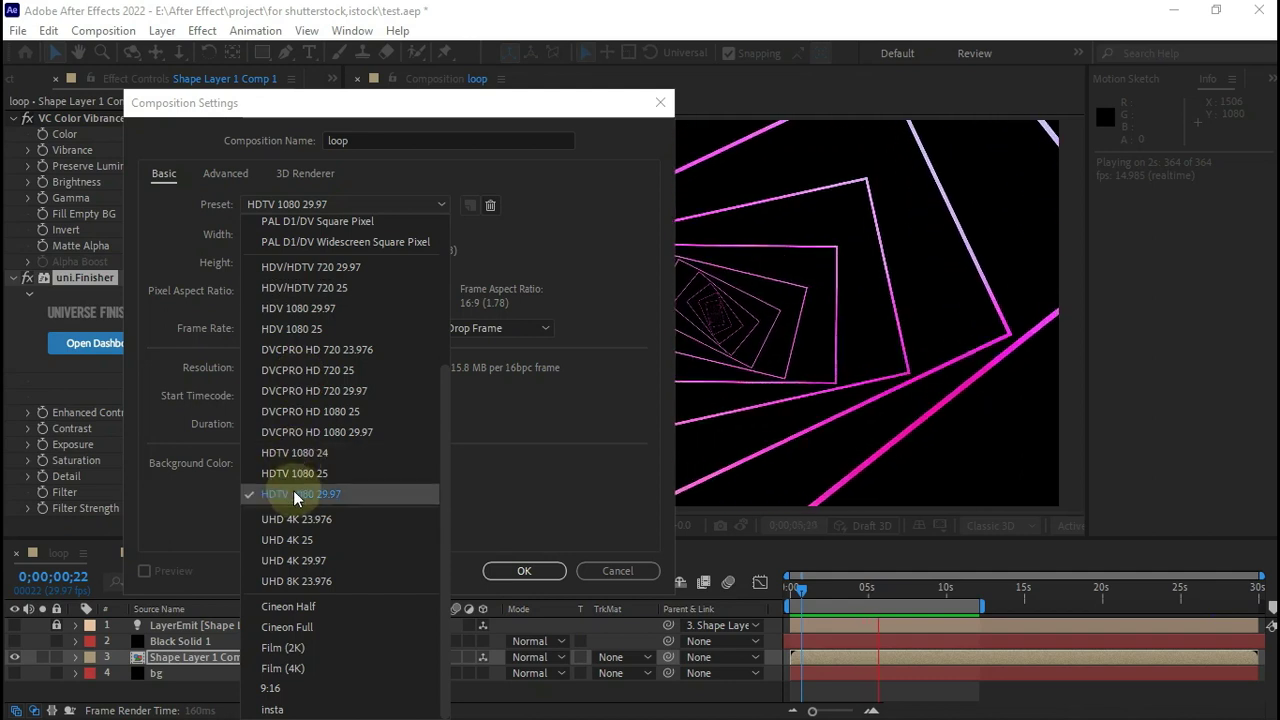
left_click(335, 493)
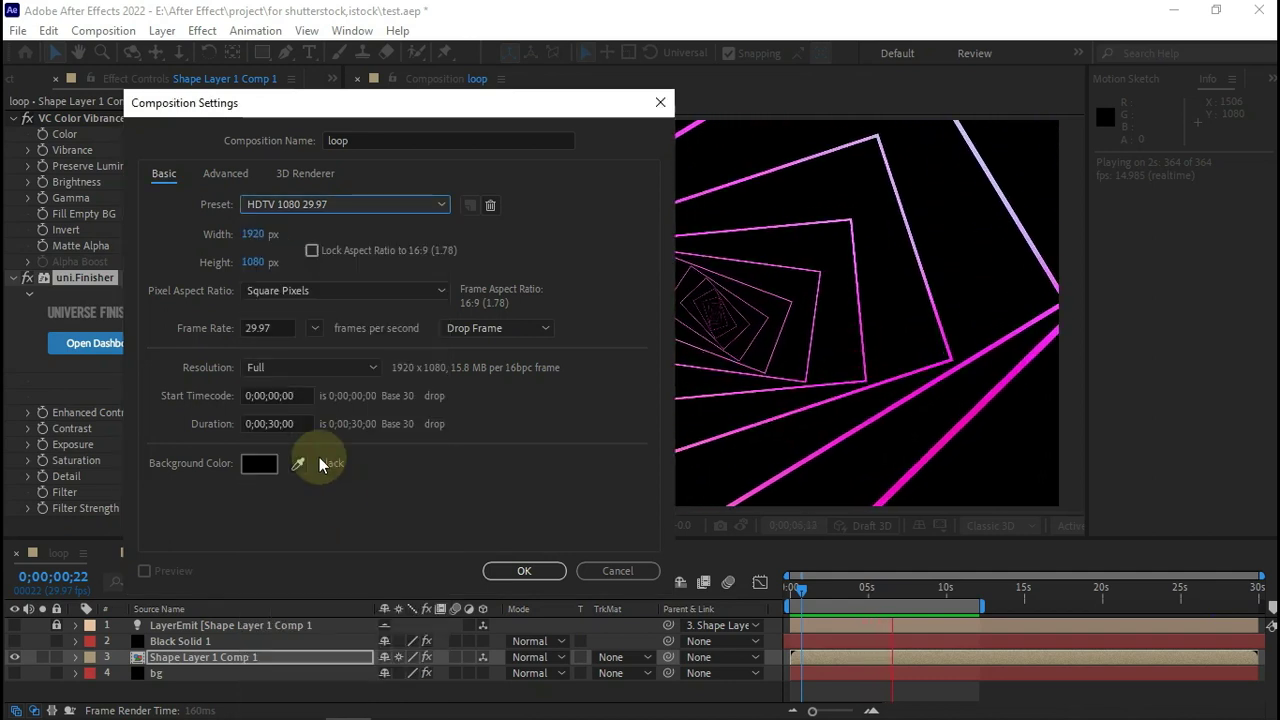
left_click(314, 330)
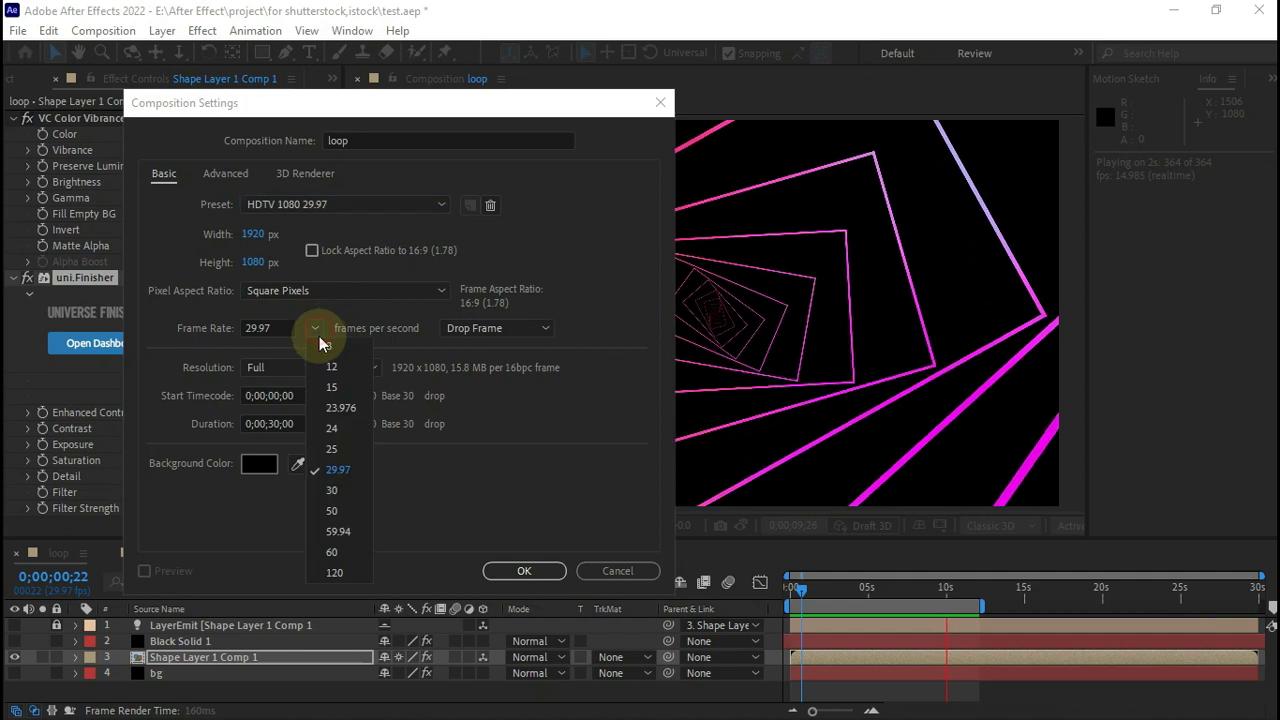
left_click(334, 491)
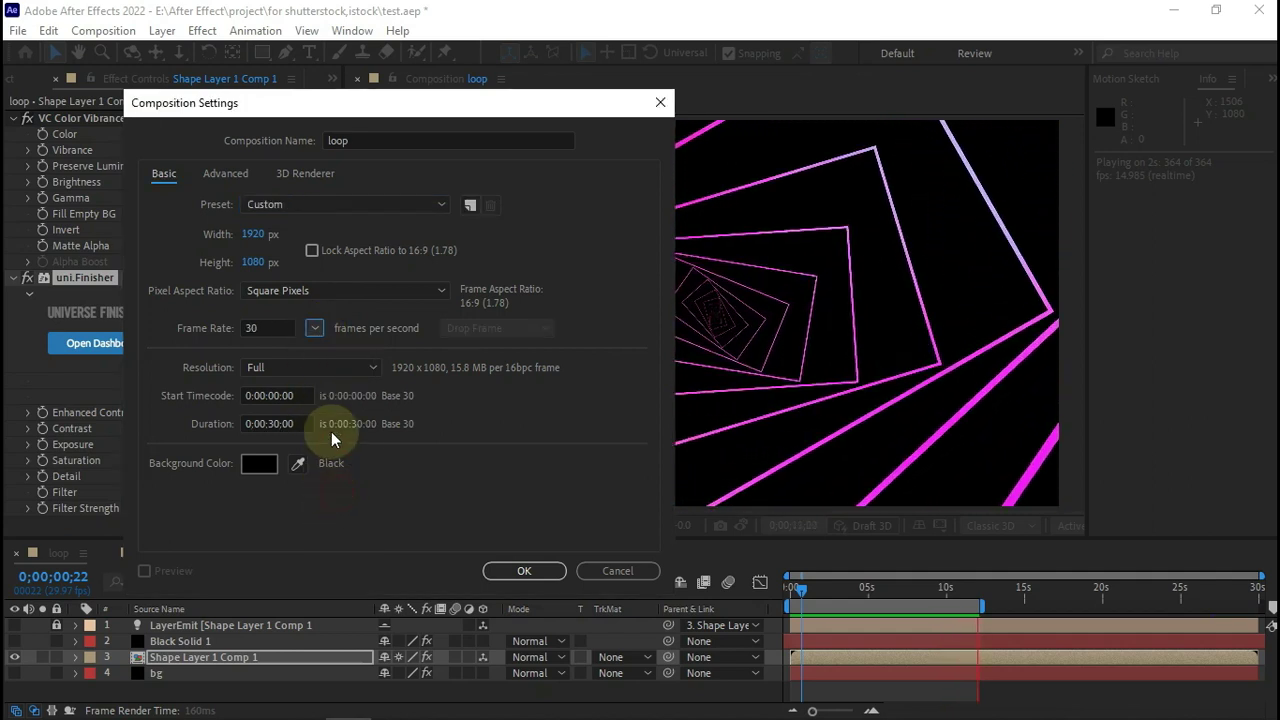
left_click(280, 423)
key("BackSpace")
key("BackSpace")
type("05")
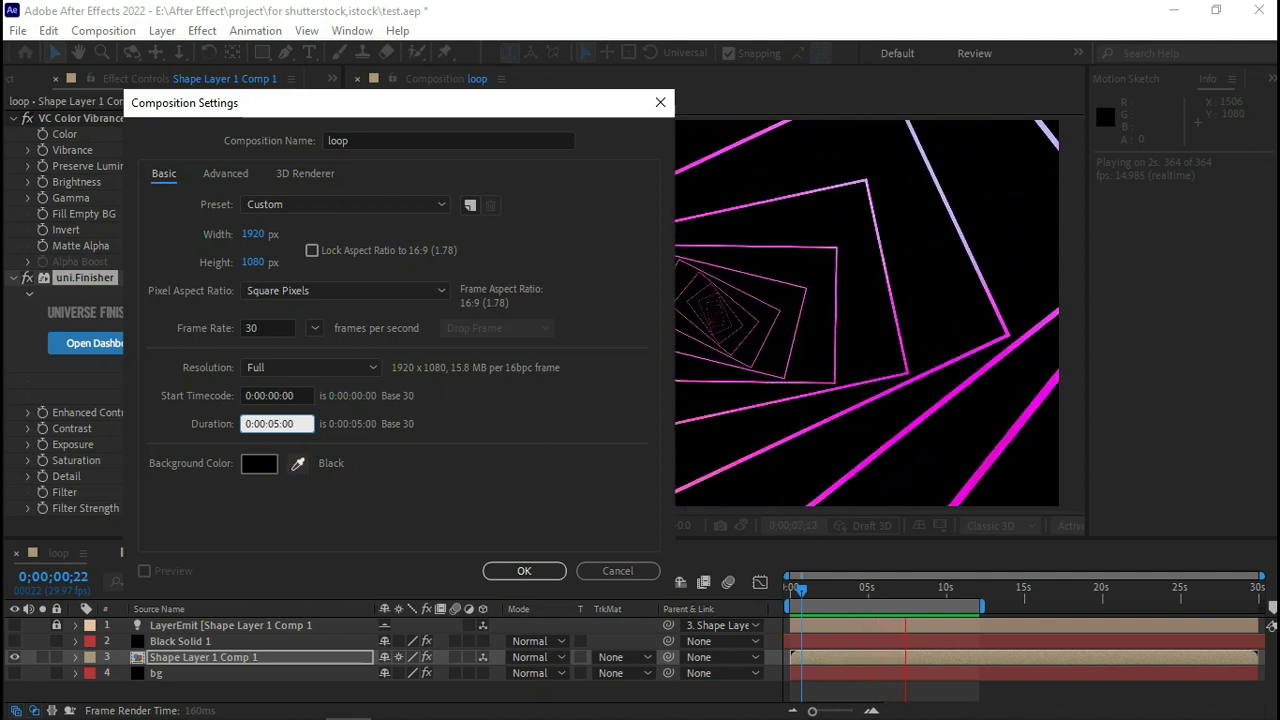
left_click(518, 570)
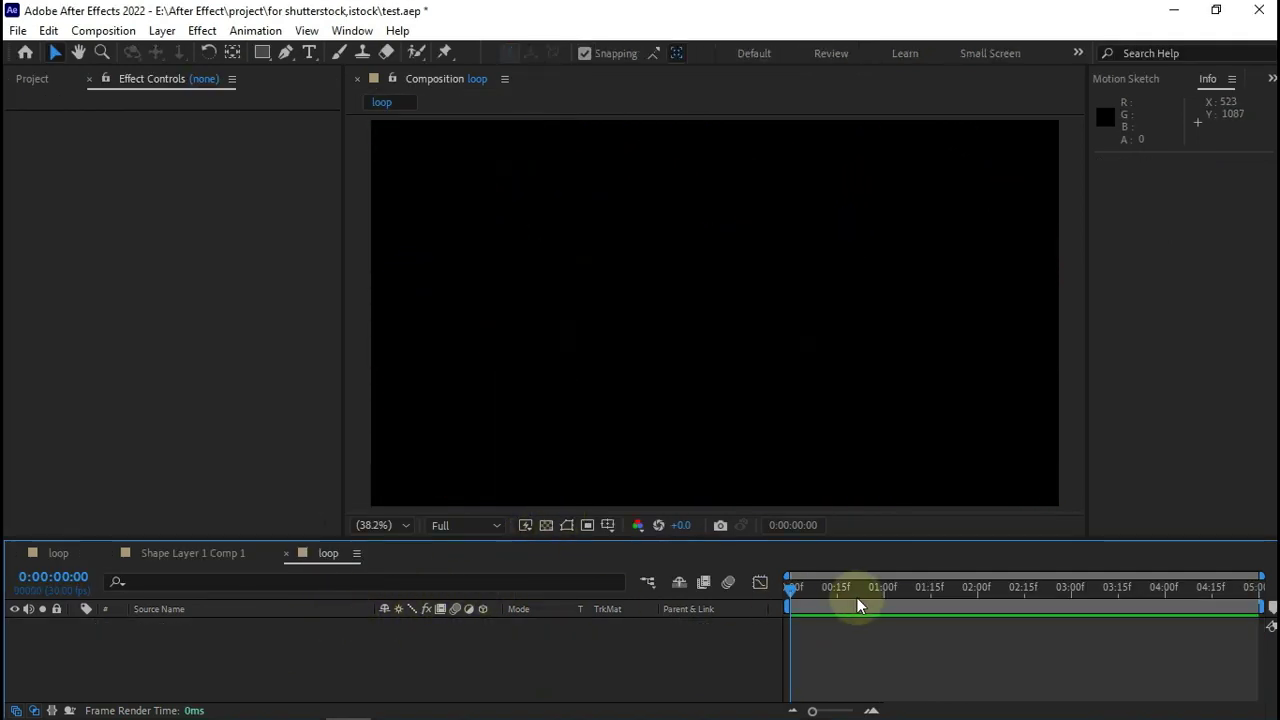
Add a full-frame rectangle shape layer and switch its stroke to a solid colour.
double_click(262, 54)
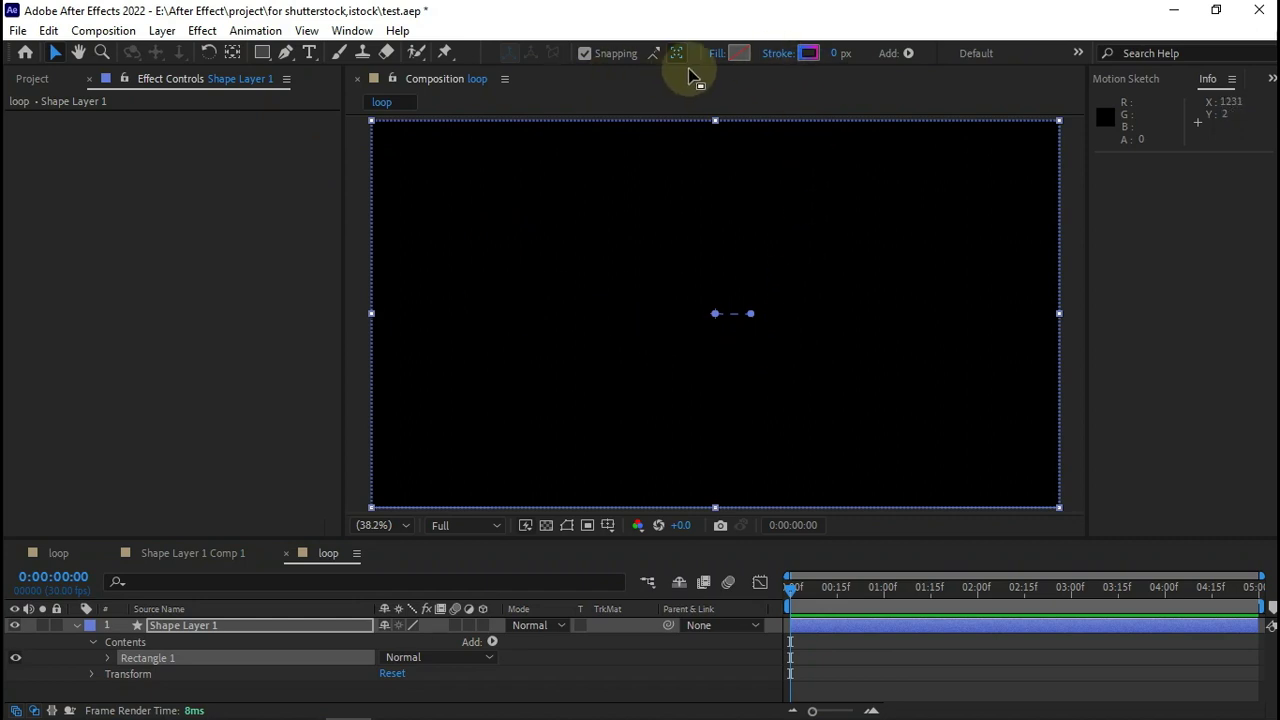
left_click(776, 55)
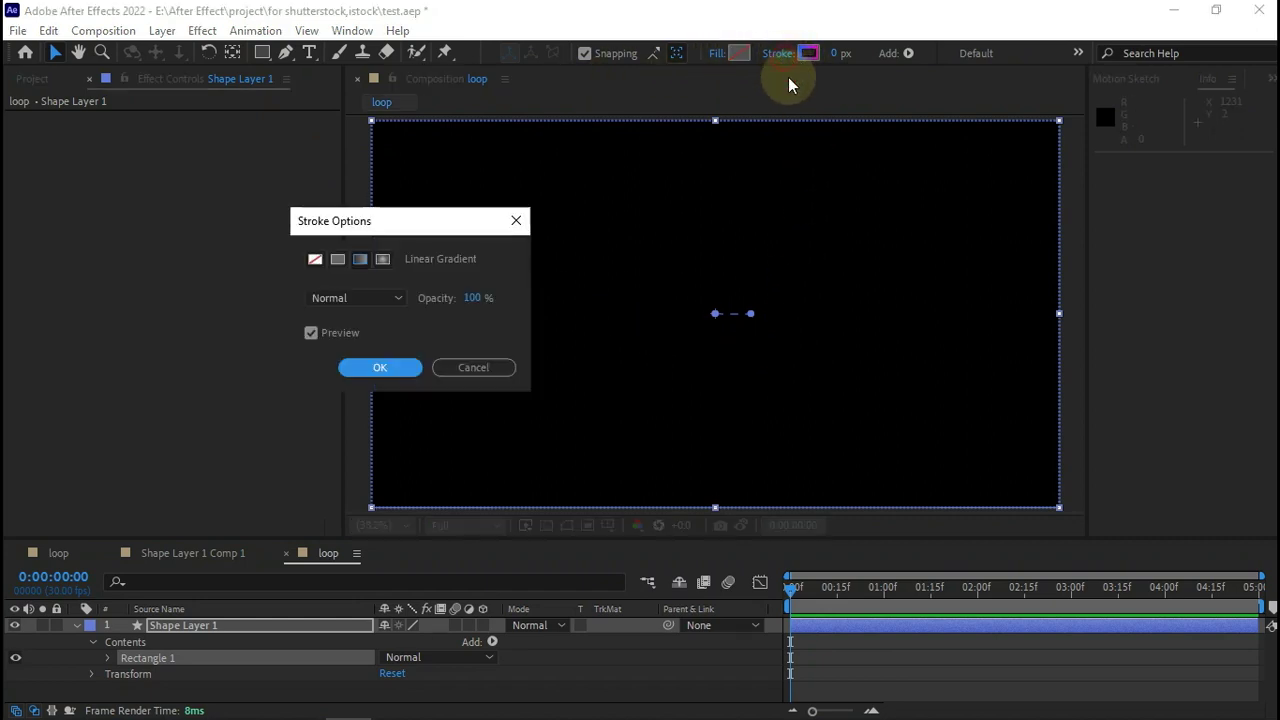
left_click(316, 268)
left_click(340, 260)
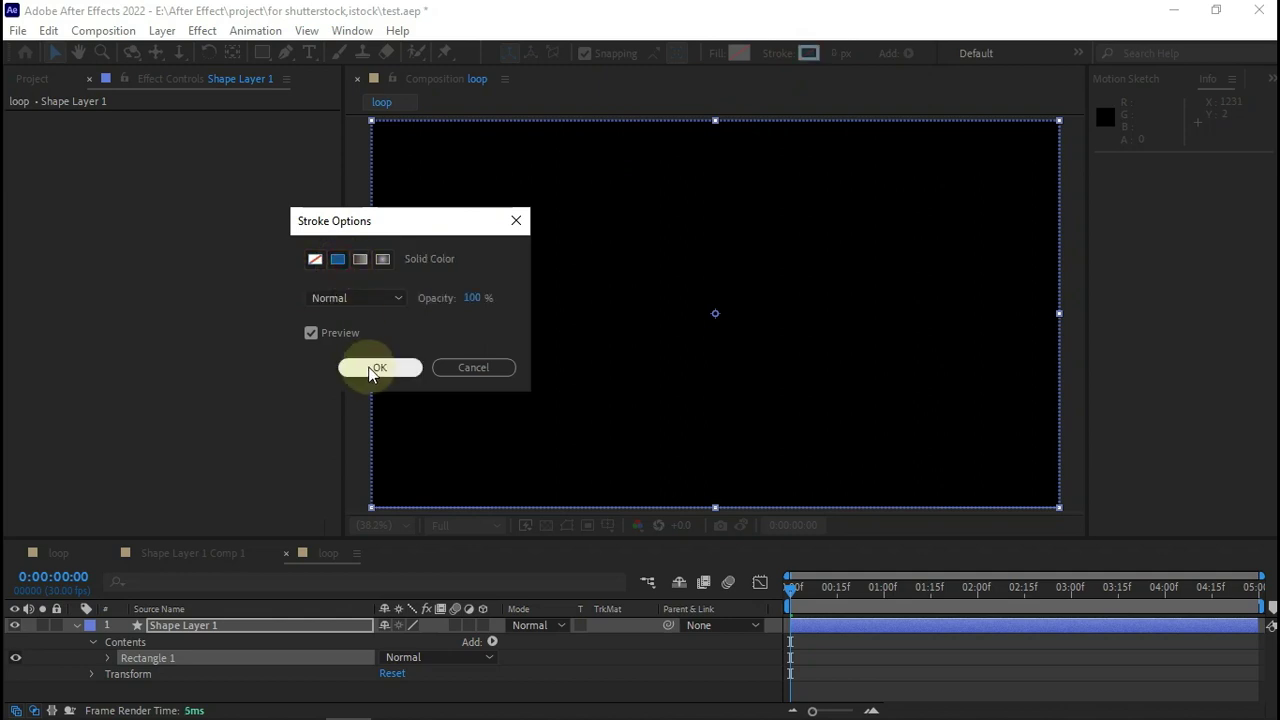
left_click(375, 368)
Make the rectangle's stroke bright blue and 3 px wide.
left_click(799, 59)
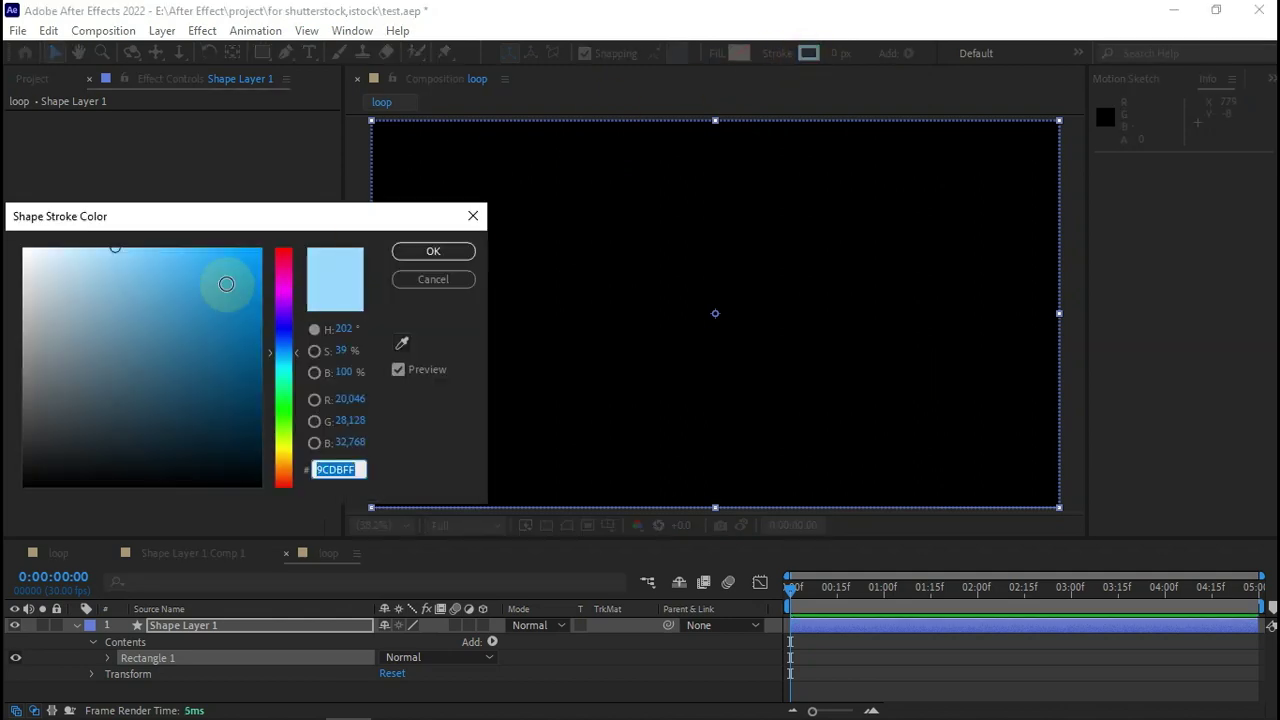
left_click_drag(223, 298, 223, 248)
left_click(423, 251)
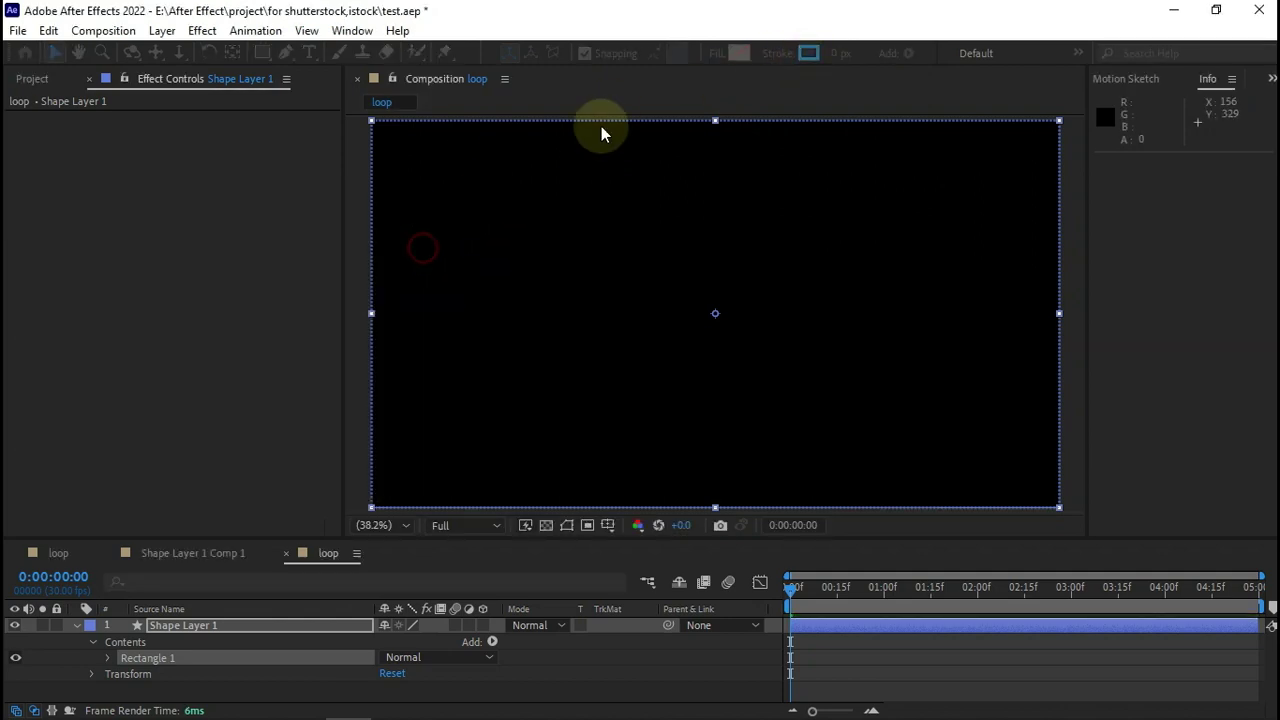
left_click(832, 54)
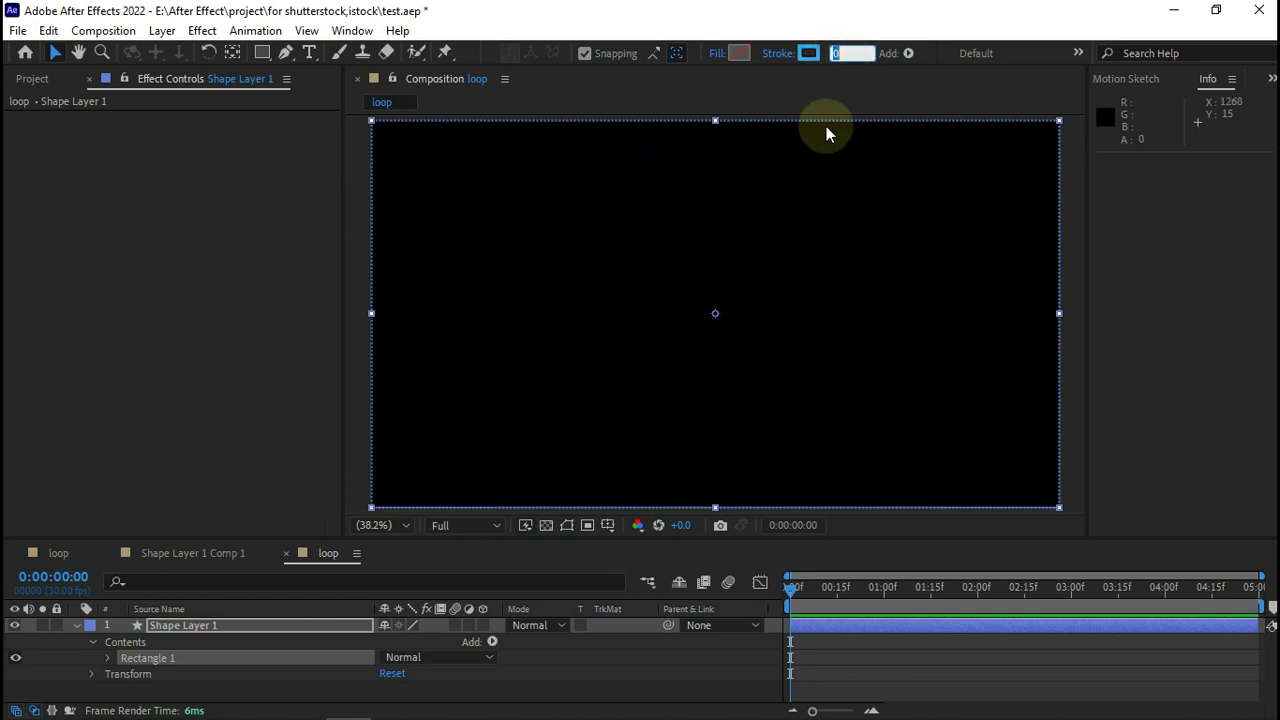
type("3")
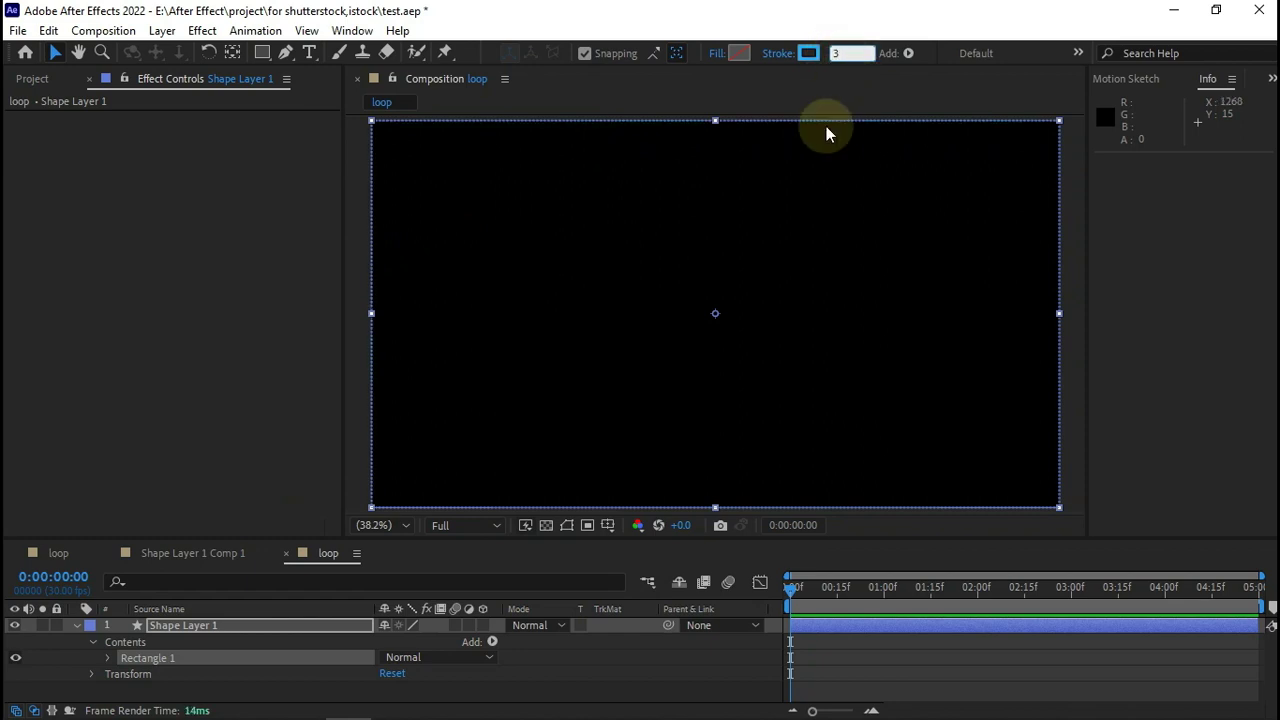
left_click(834, 102)
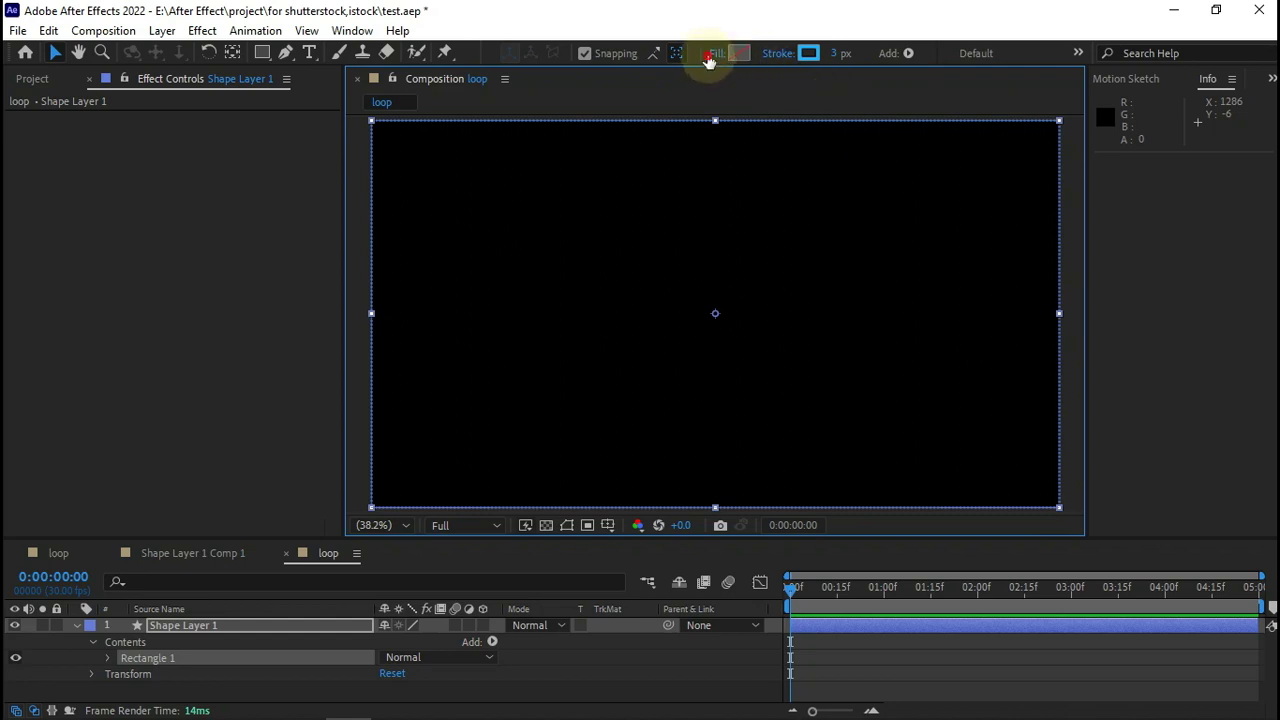
Set the rectangle's fill to None, leaving only the outline.
left_click(710, 56)
left_click(337, 257)
left_click(372, 366)
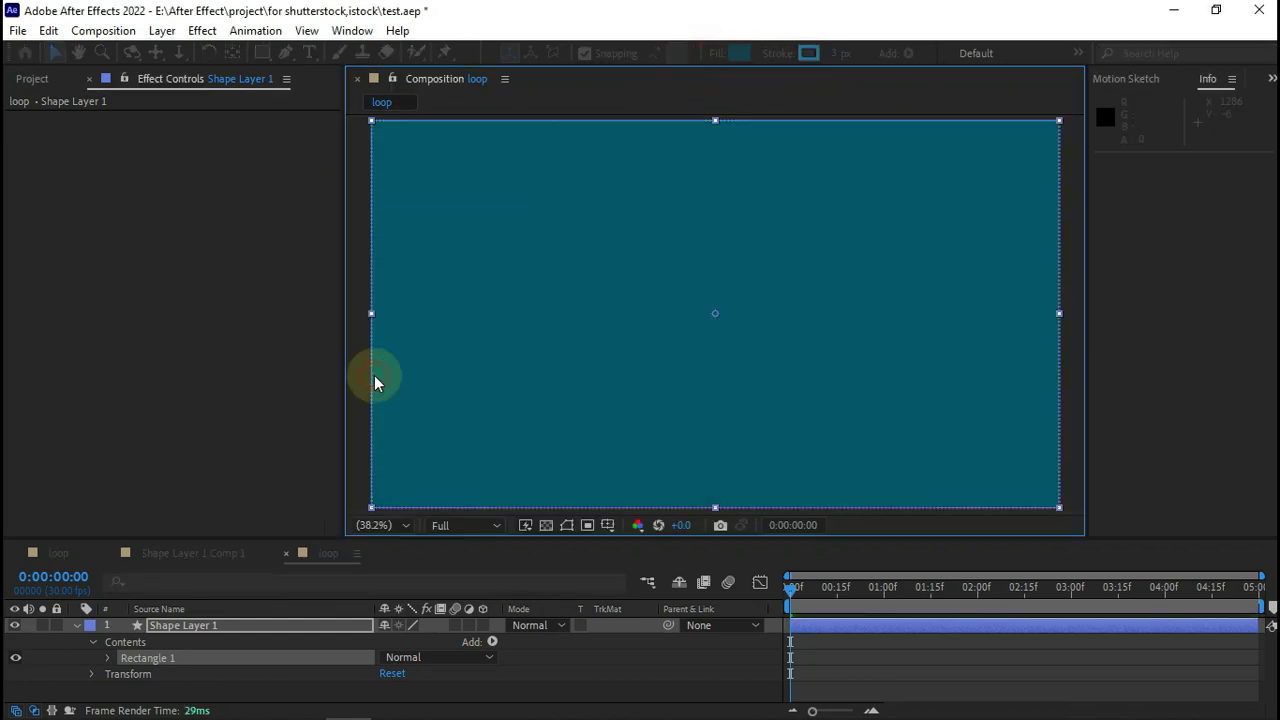
left_click(715, 58)
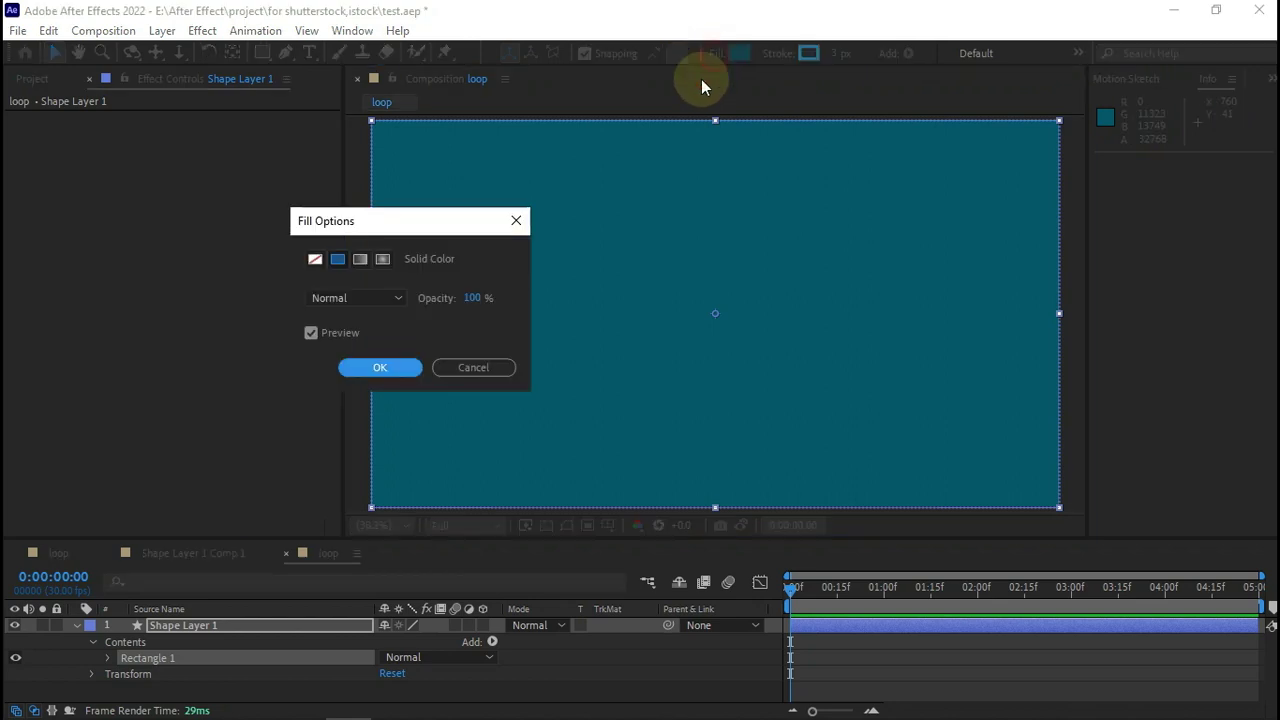
left_click(315, 259)
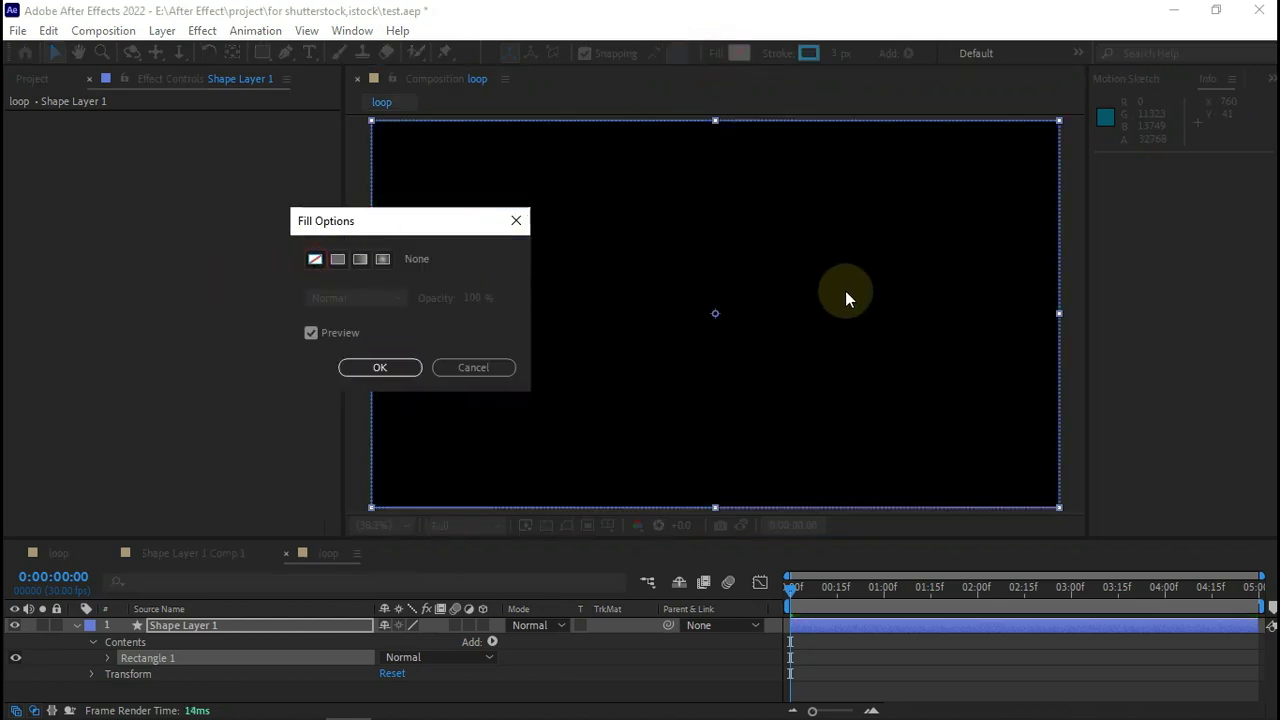
left_click(386, 368)
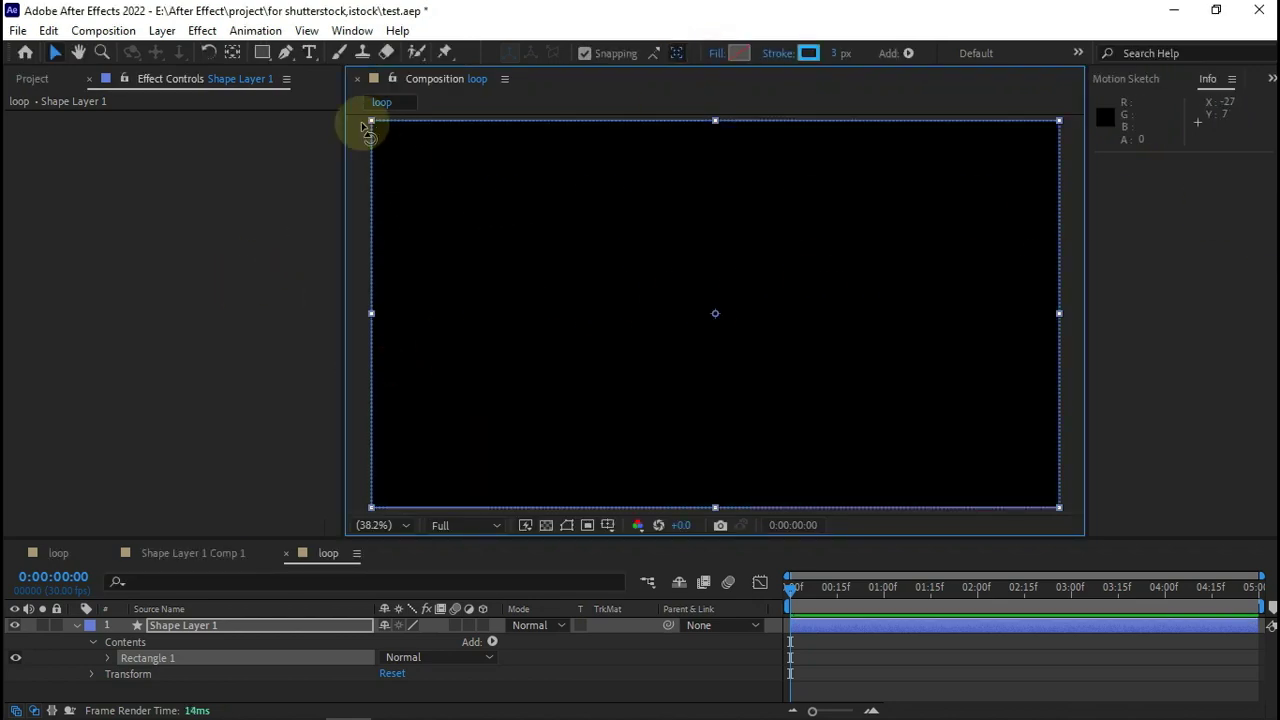
Scale the rectangle down to a centred frame and expand Rectangle 1's path, stroke and fill.
mouse_move(371, 120)
left_mouse_down()
mouse_move(526, 240)
mouse_move(552, 234)
left_mouse_up()
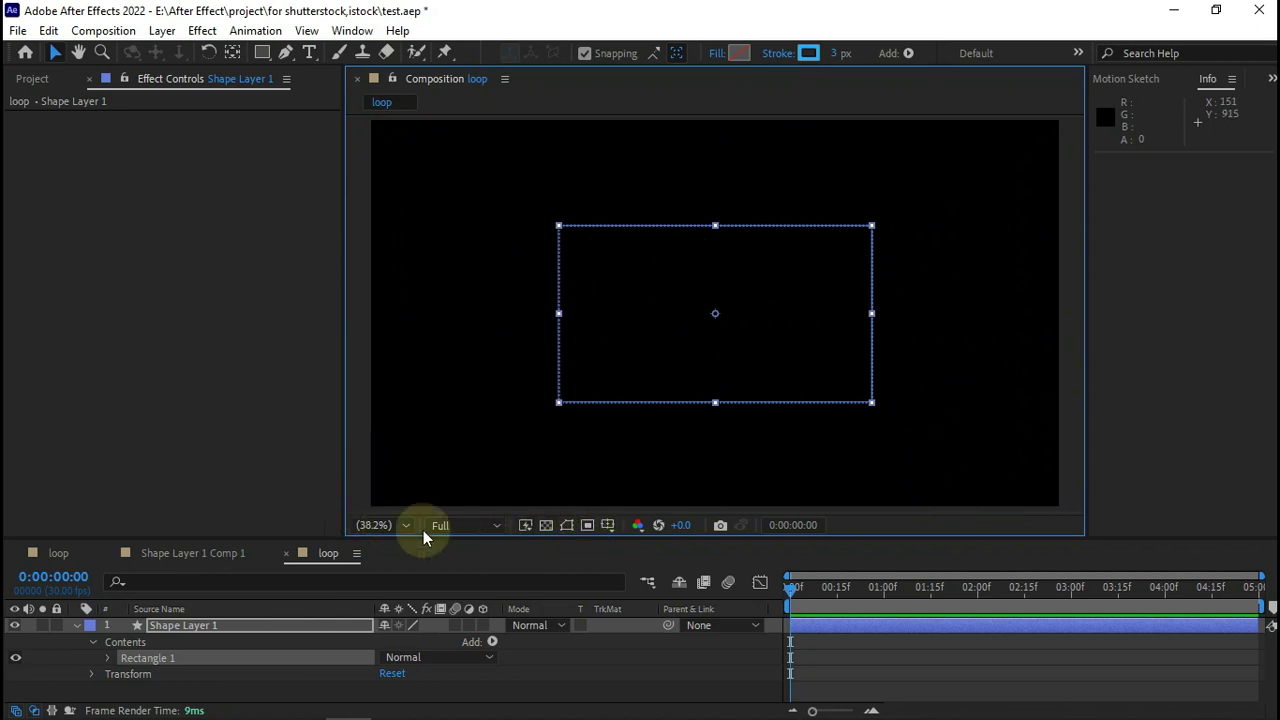
left_click(359, 477)
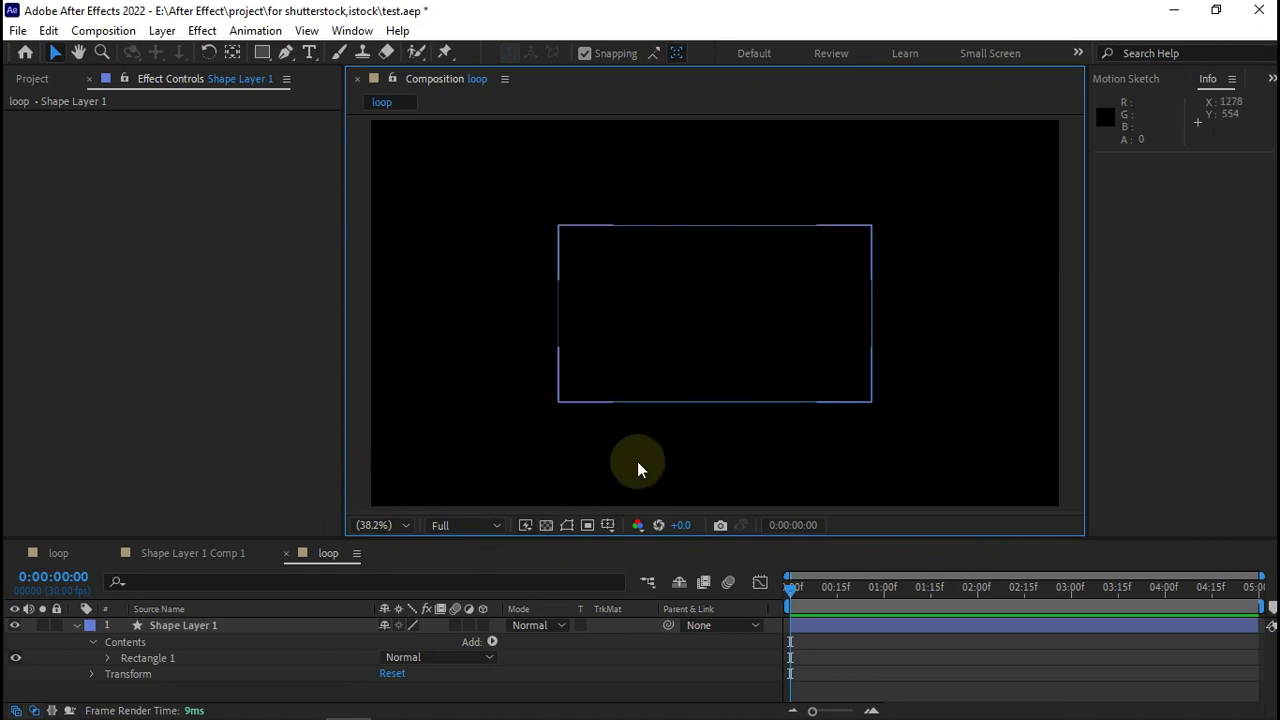
left_click(76, 626)
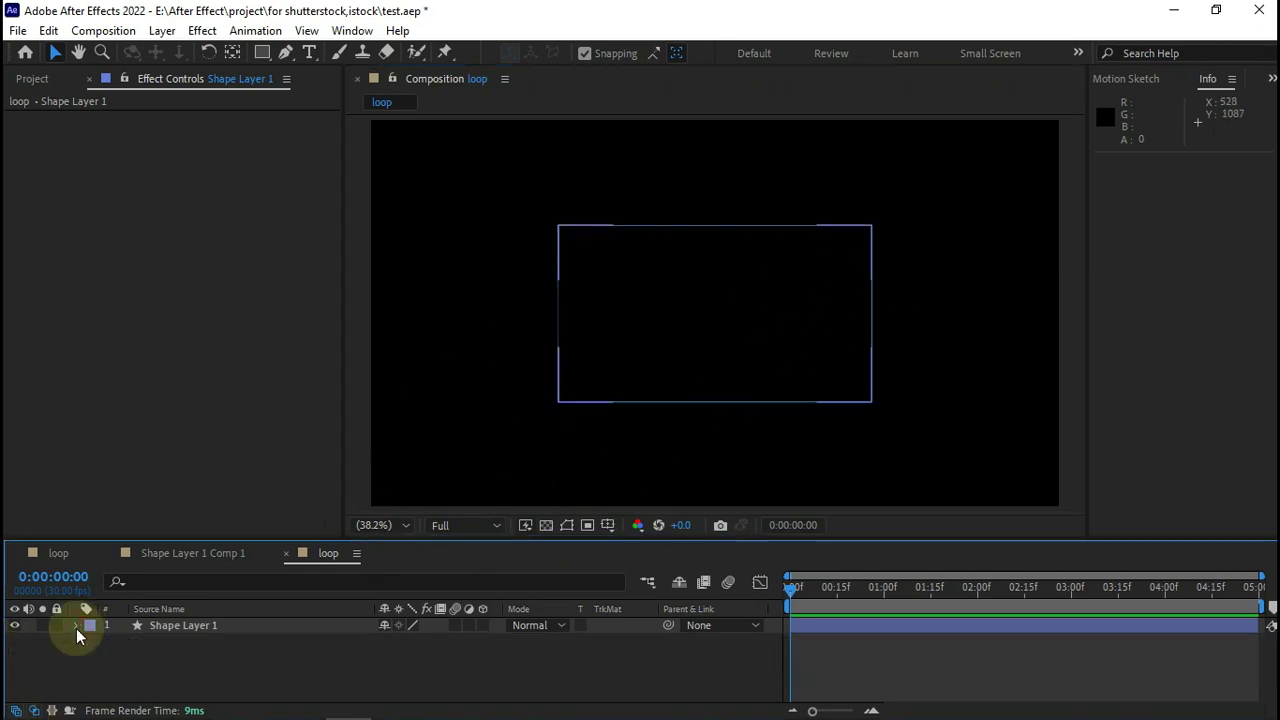
left_click(76, 626)
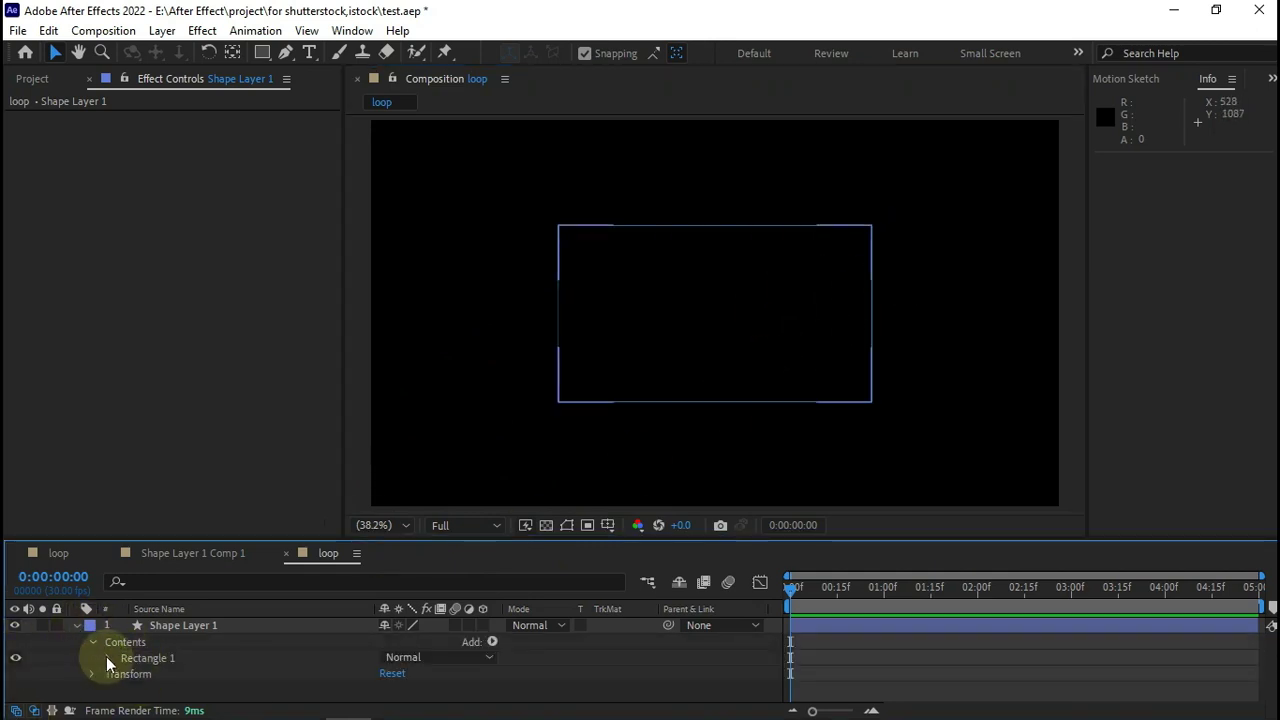
left_click(106, 657)
Enlarge the timeline and check Rectangle Path 1's size of 1920×1080.
scroll(80, 660, "down", 1)
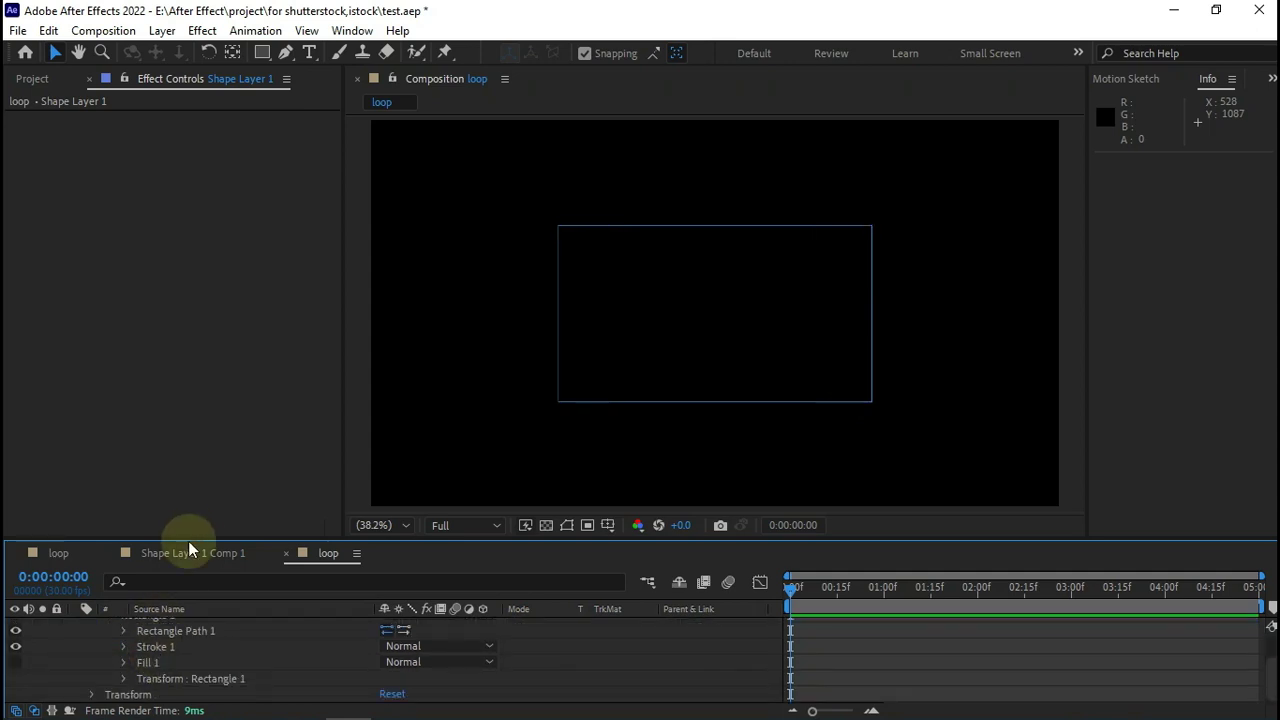
left_click_drag(193, 540, 191, 490)
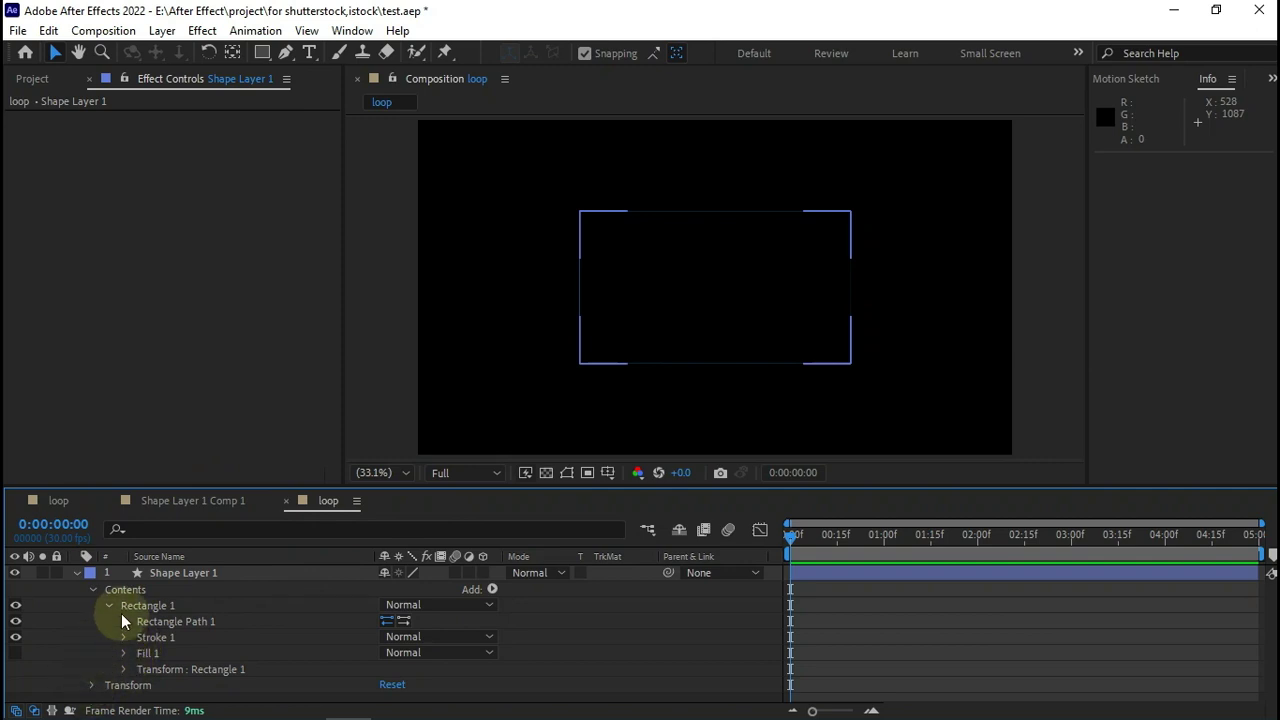
left_click(120, 622)
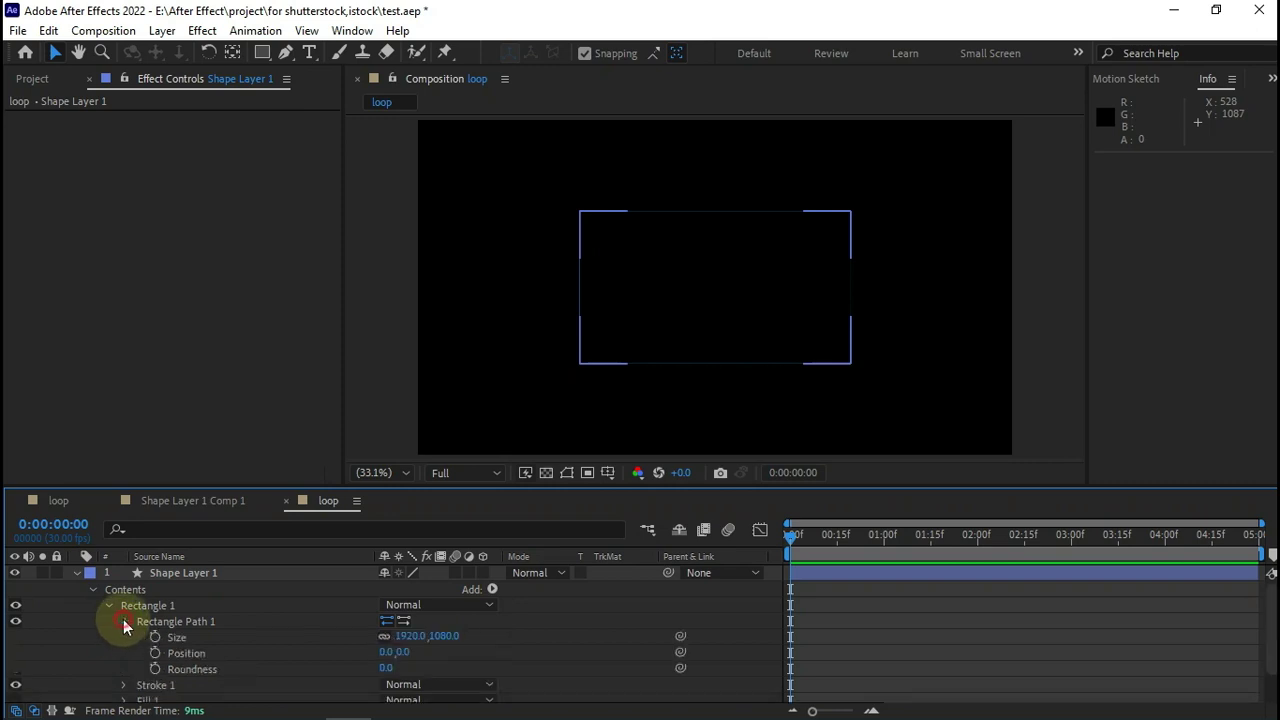
left_click(123, 621)
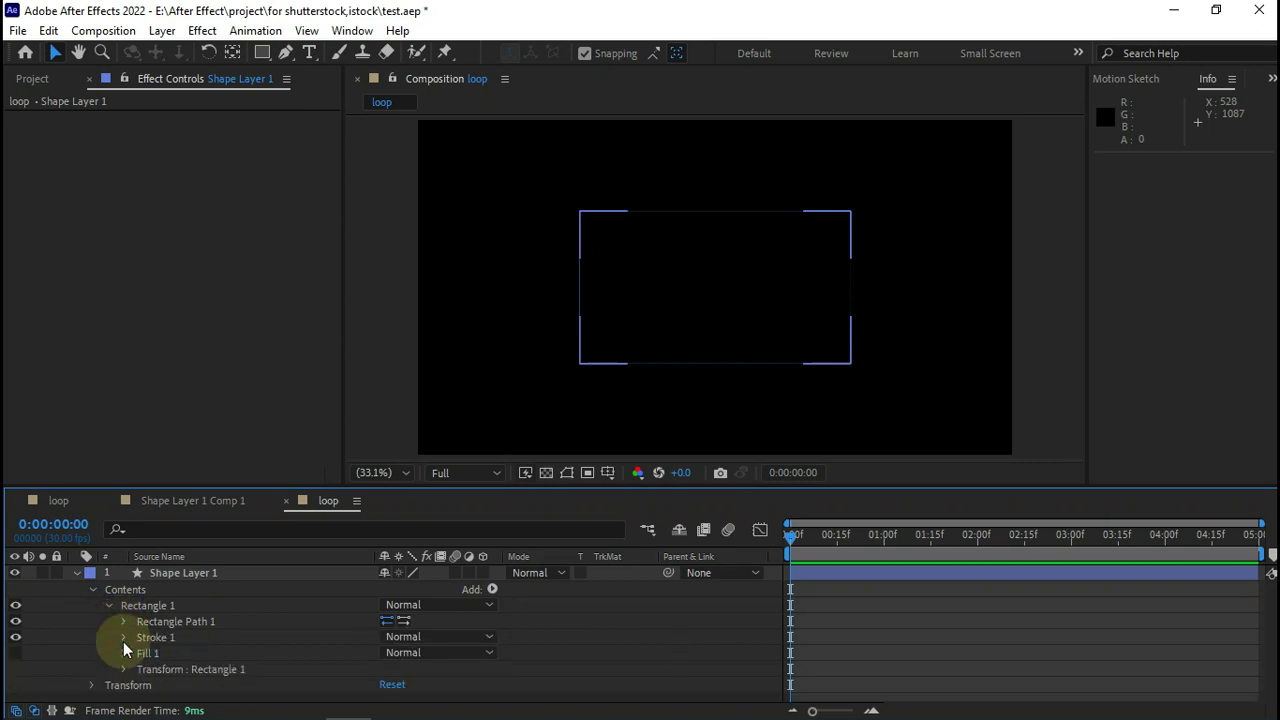
Add a Repeater to the rectangle and expand its settings and Transform: Repeater 1.
left_click(493, 590)
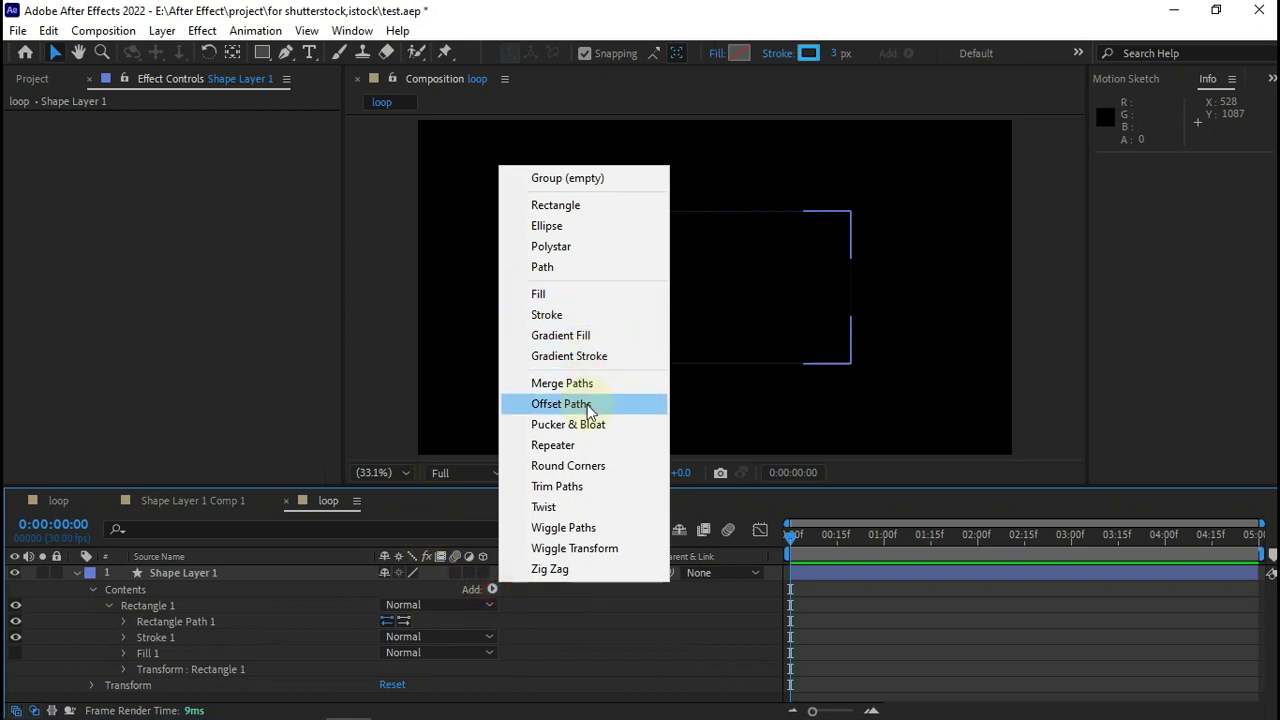
left_click(491, 573)
left_click(493, 589)
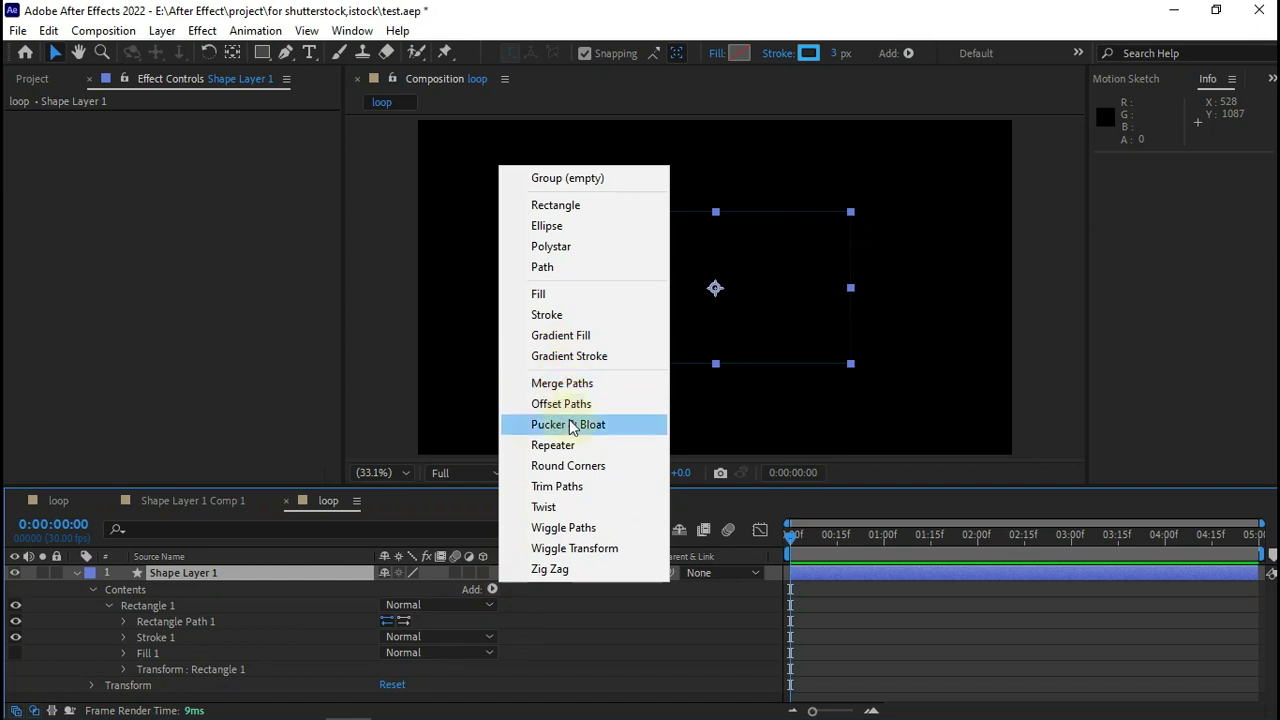
left_click(568, 444)
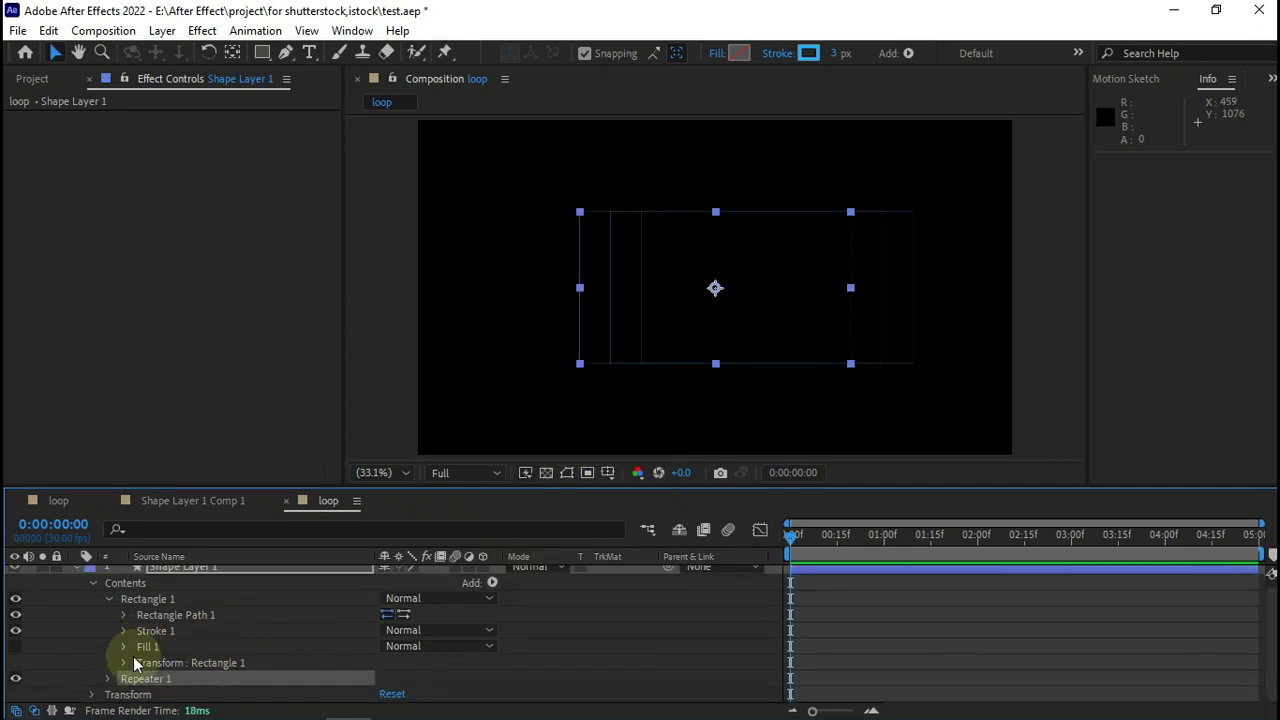
left_click(109, 679)
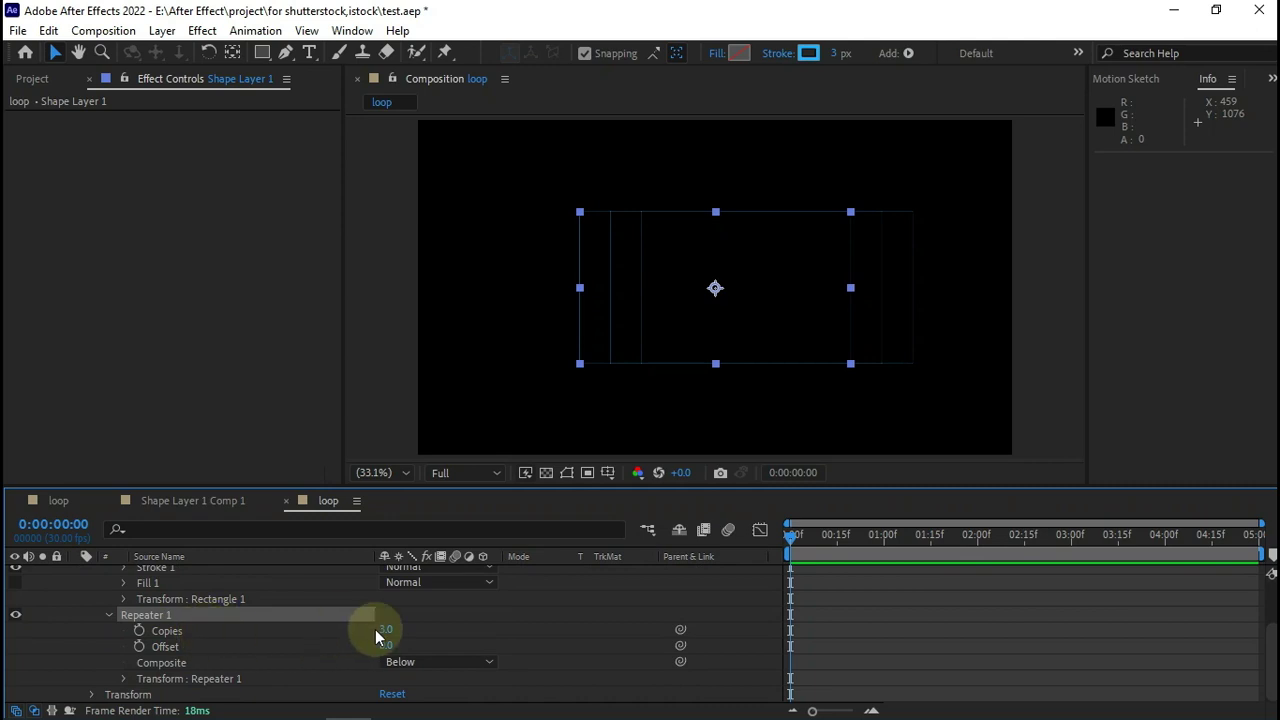
left_click(123, 679)
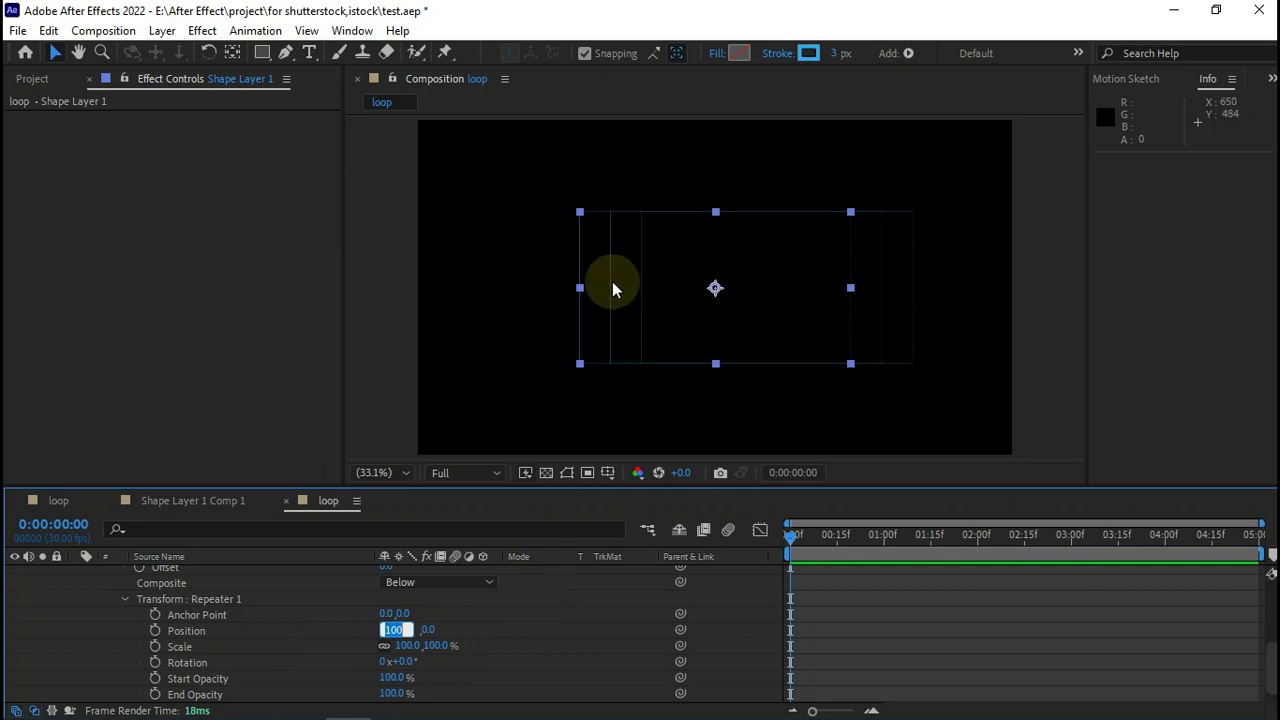
Set Repeater Position X to 0, raise copies to 57, and shift the offset to about -9.
type("0")
key("Return")
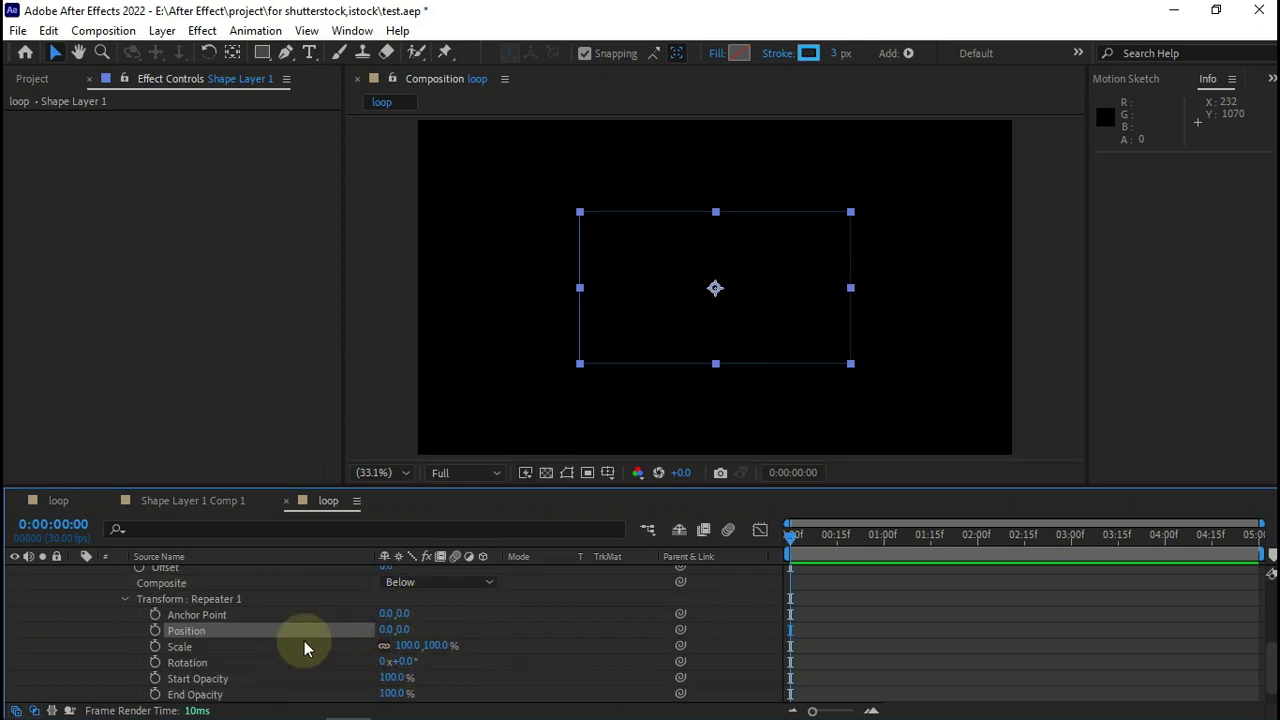
left_click_drag(400, 640, 430, 640)
scroll(176, 614, "up", 1)
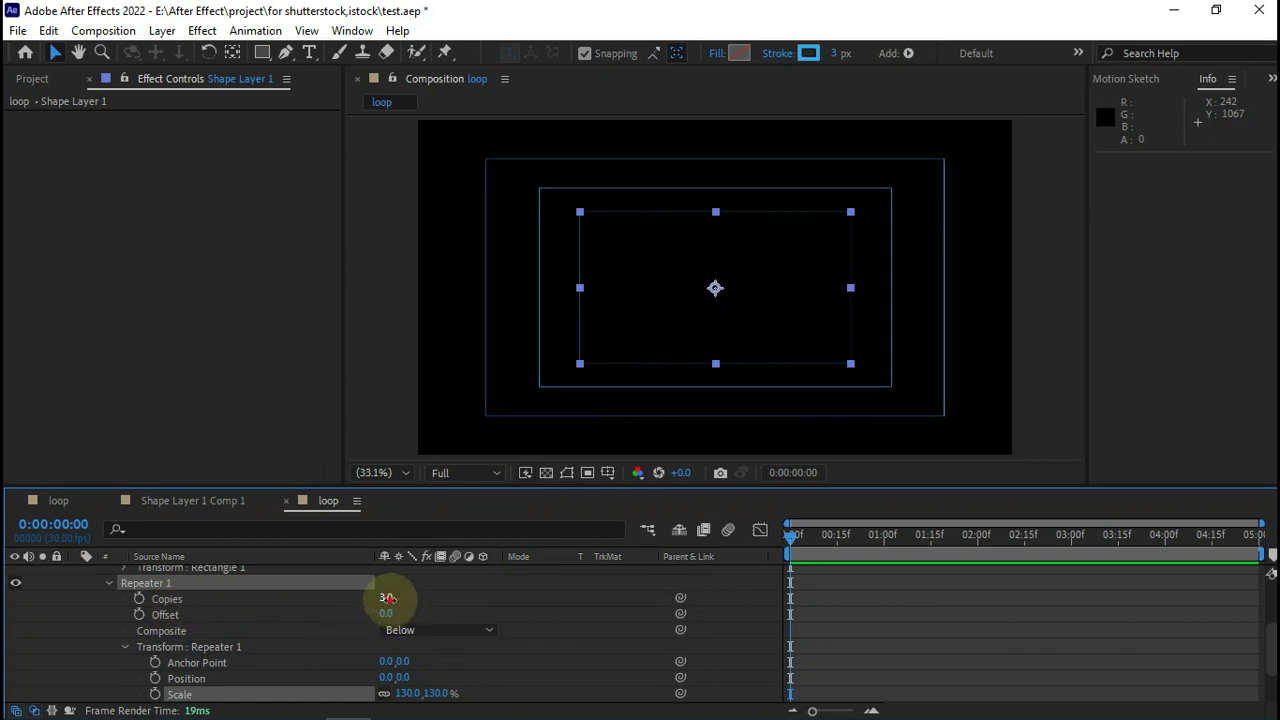
left_click_drag(387, 598, 436, 603)
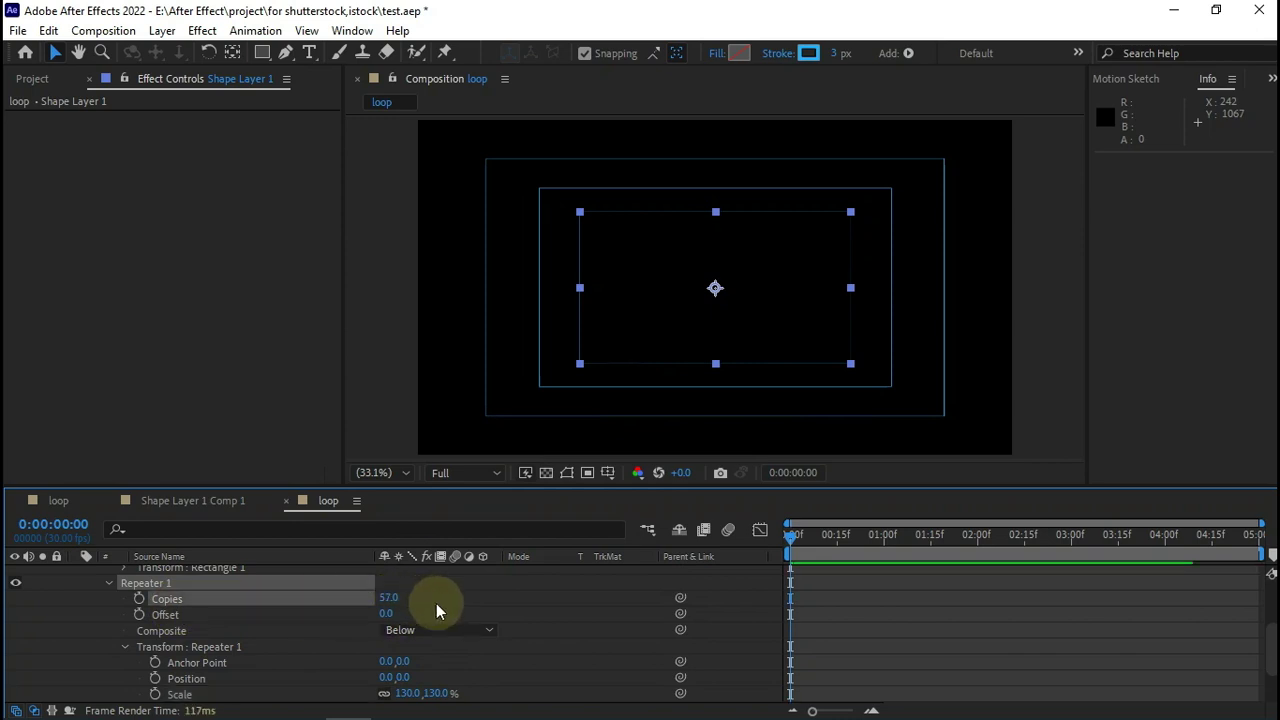
left_click(926, 534)
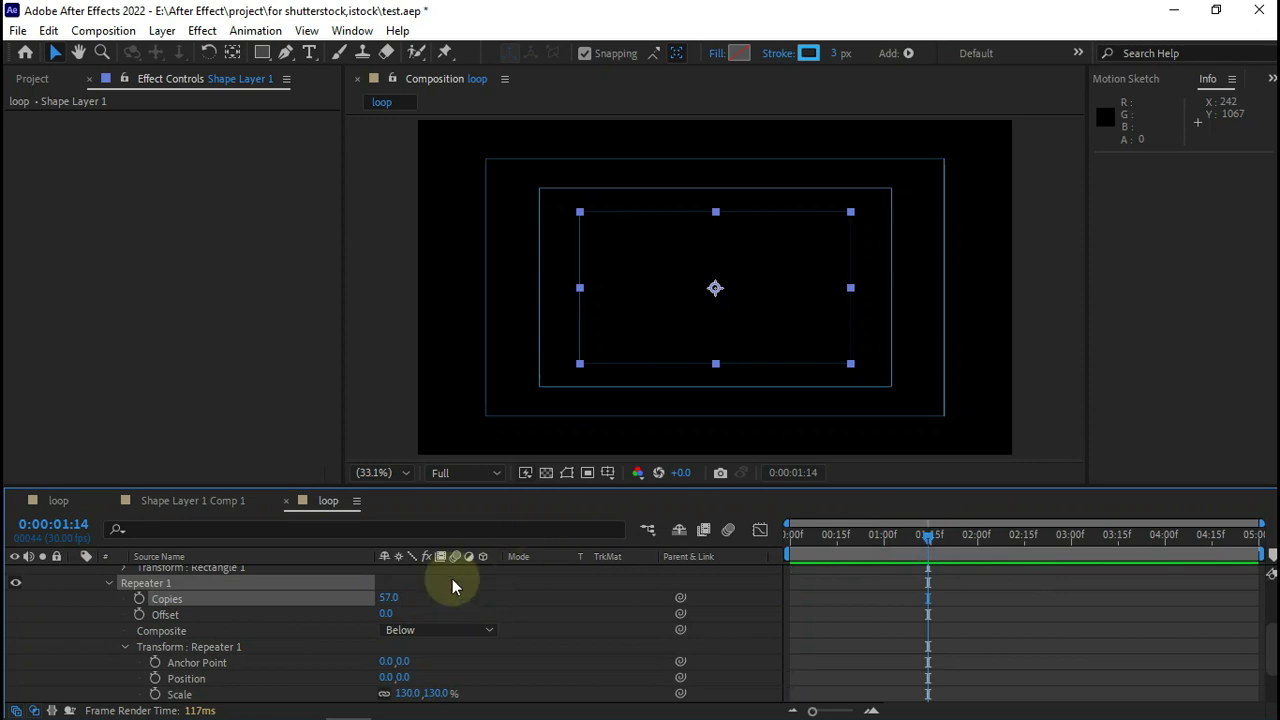
left_click_drag(385, 616, 380, 620)
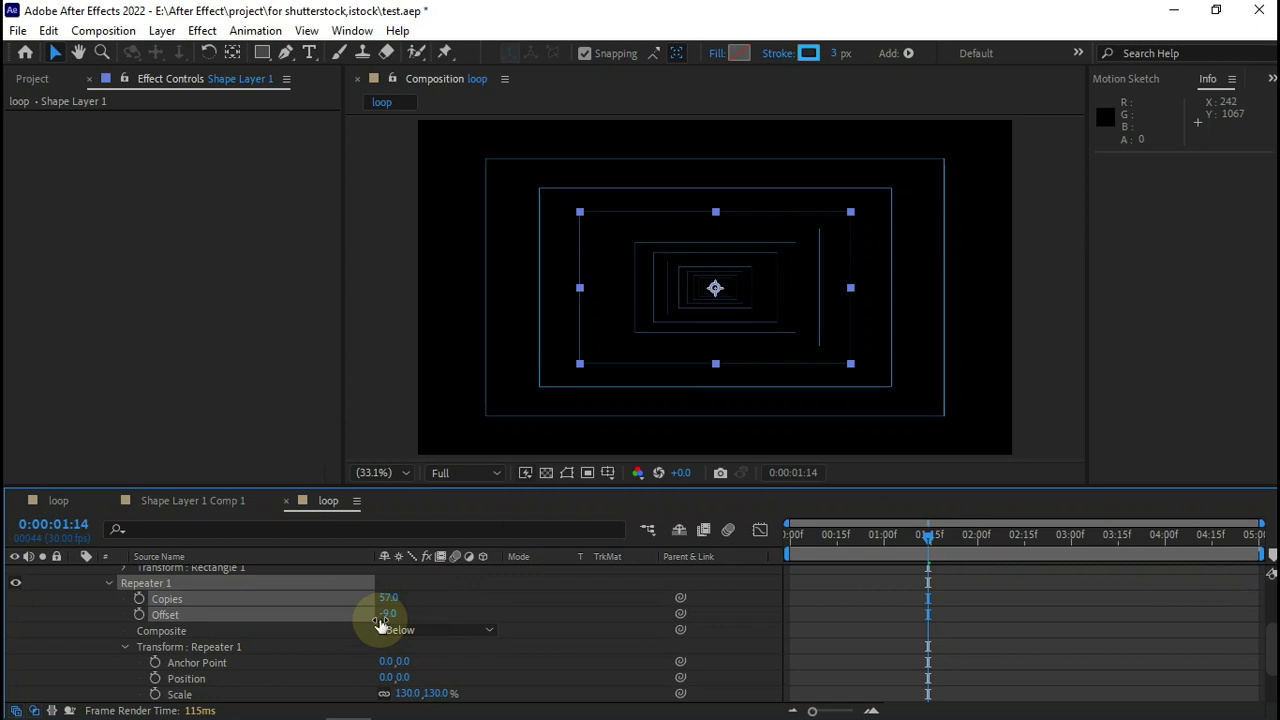
left_click_drag(380, 622, 385, 618)
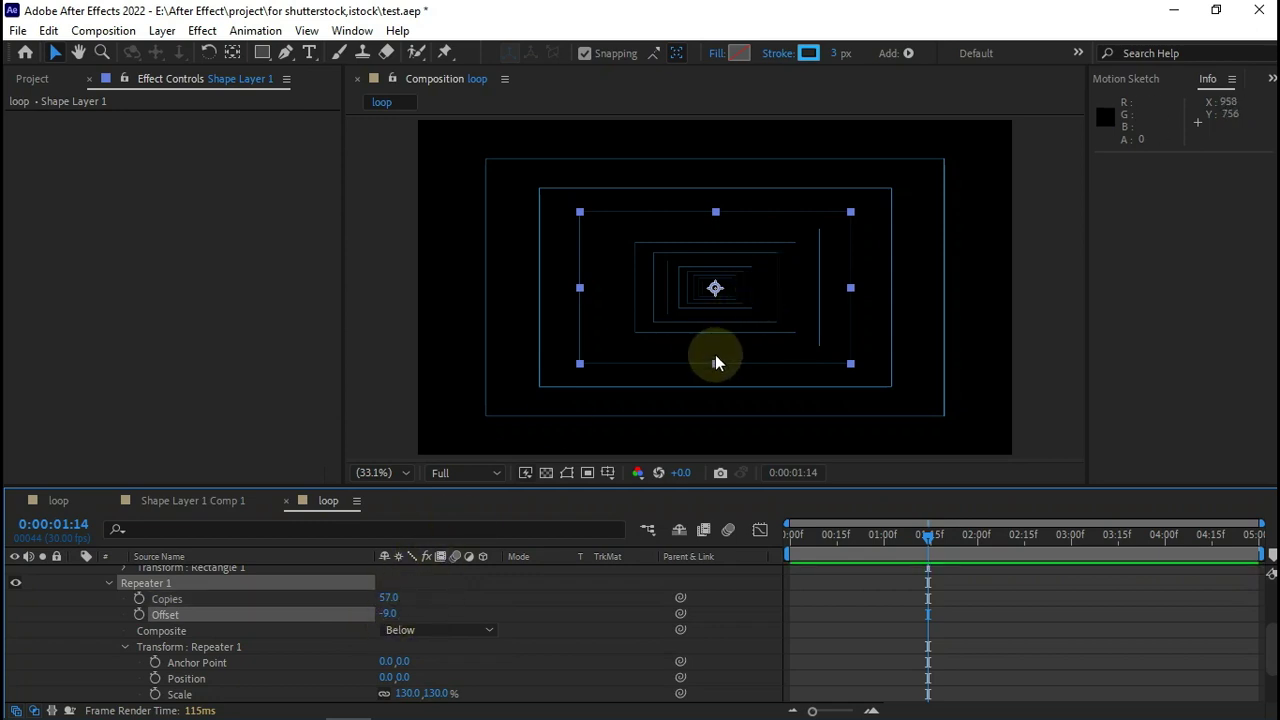
Set each repeated copy's scale to 60%.
left_click_drag(582, 489, 582, 514)
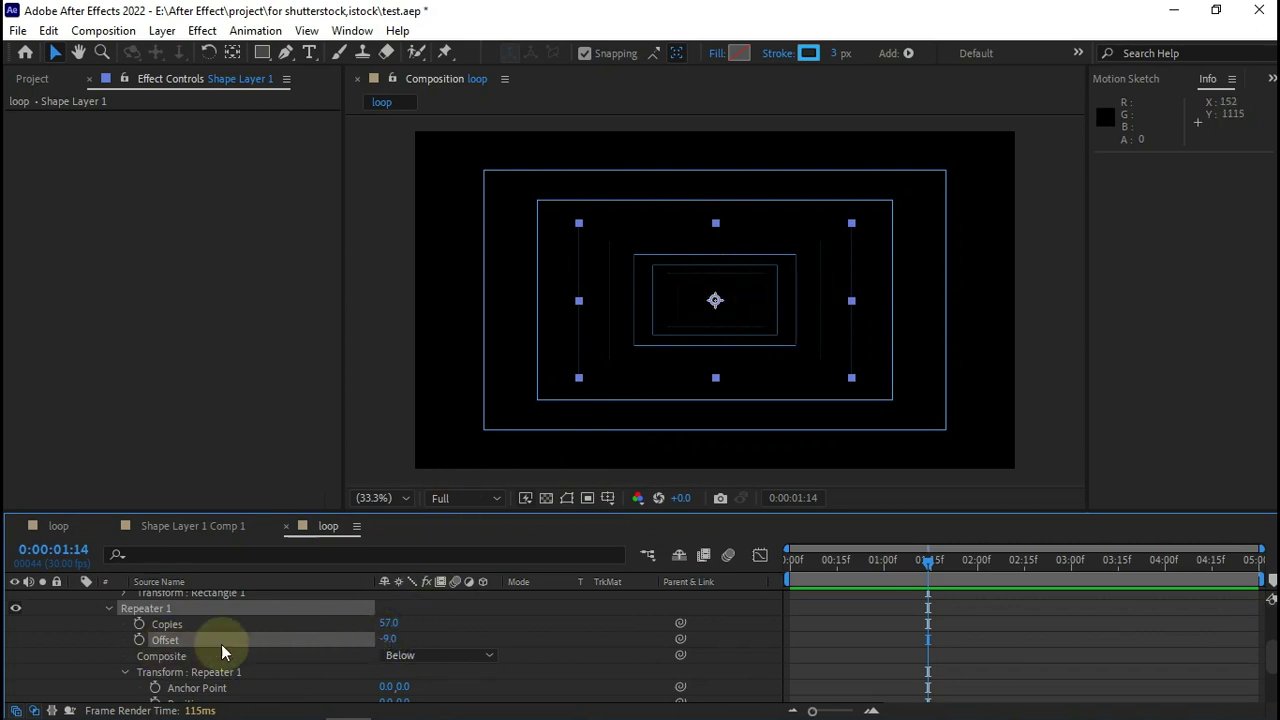
scroll(410, 680, "down", 1)
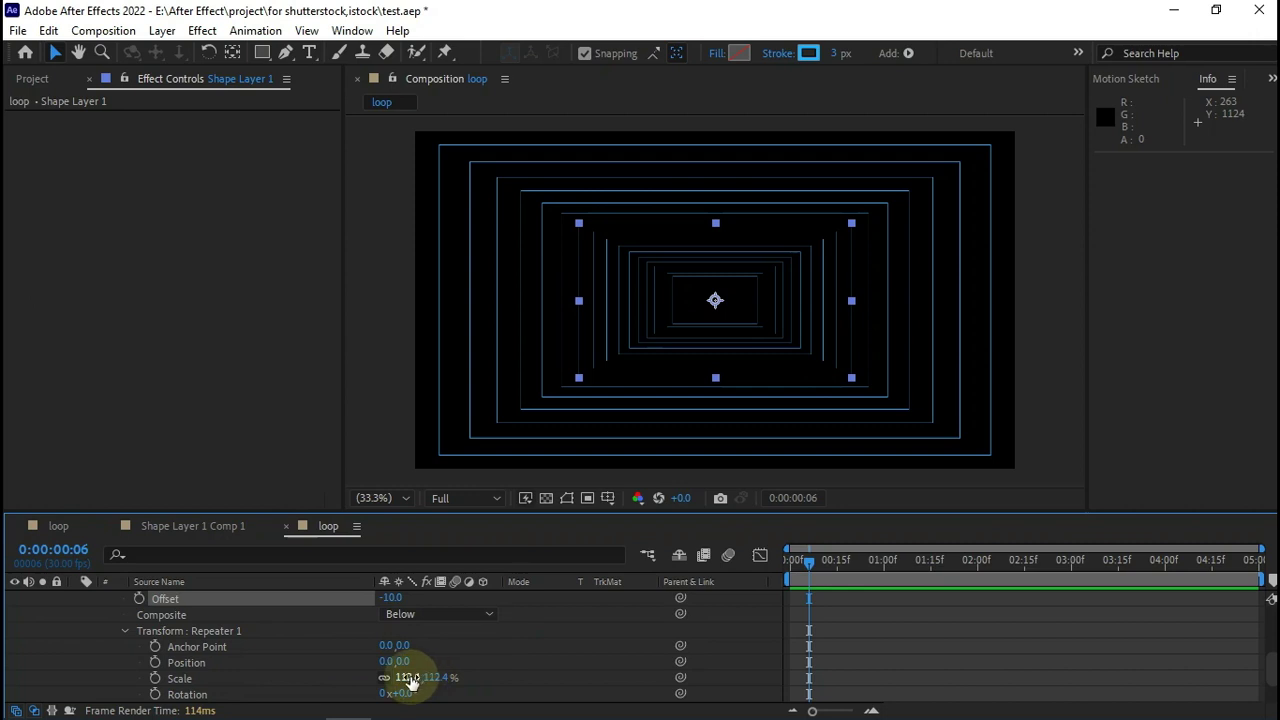
type("60")
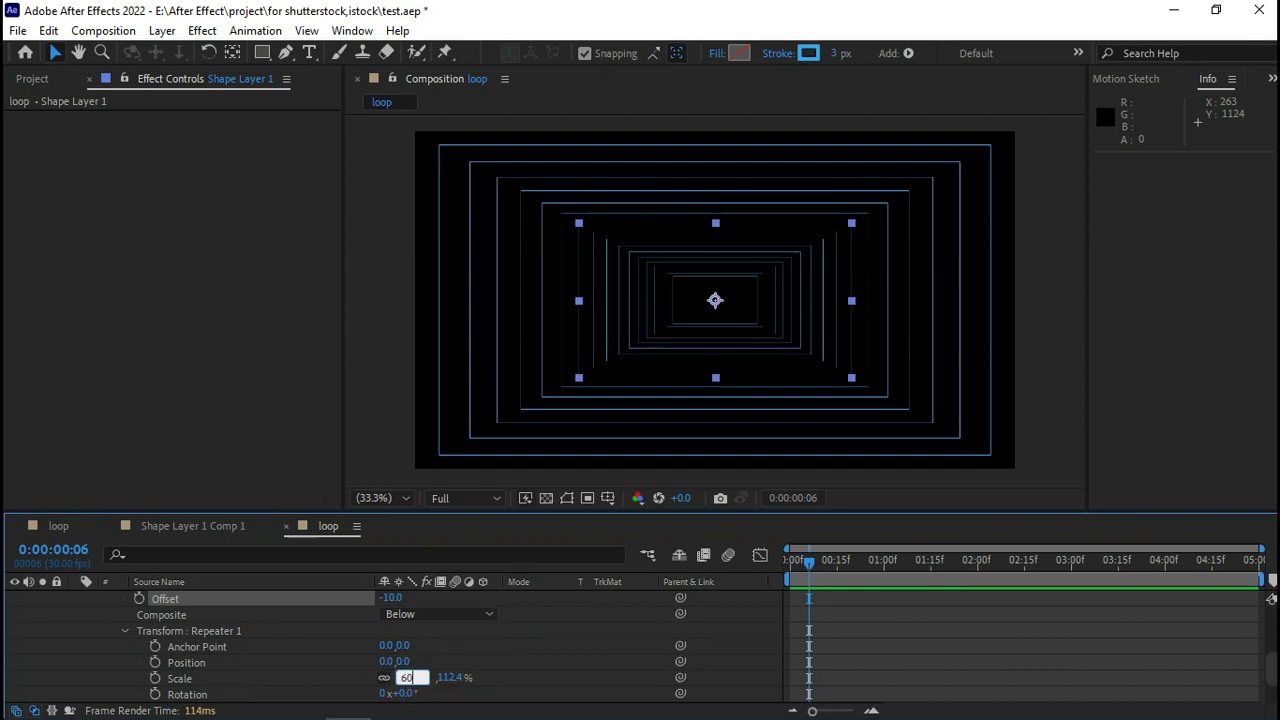
key("Return")
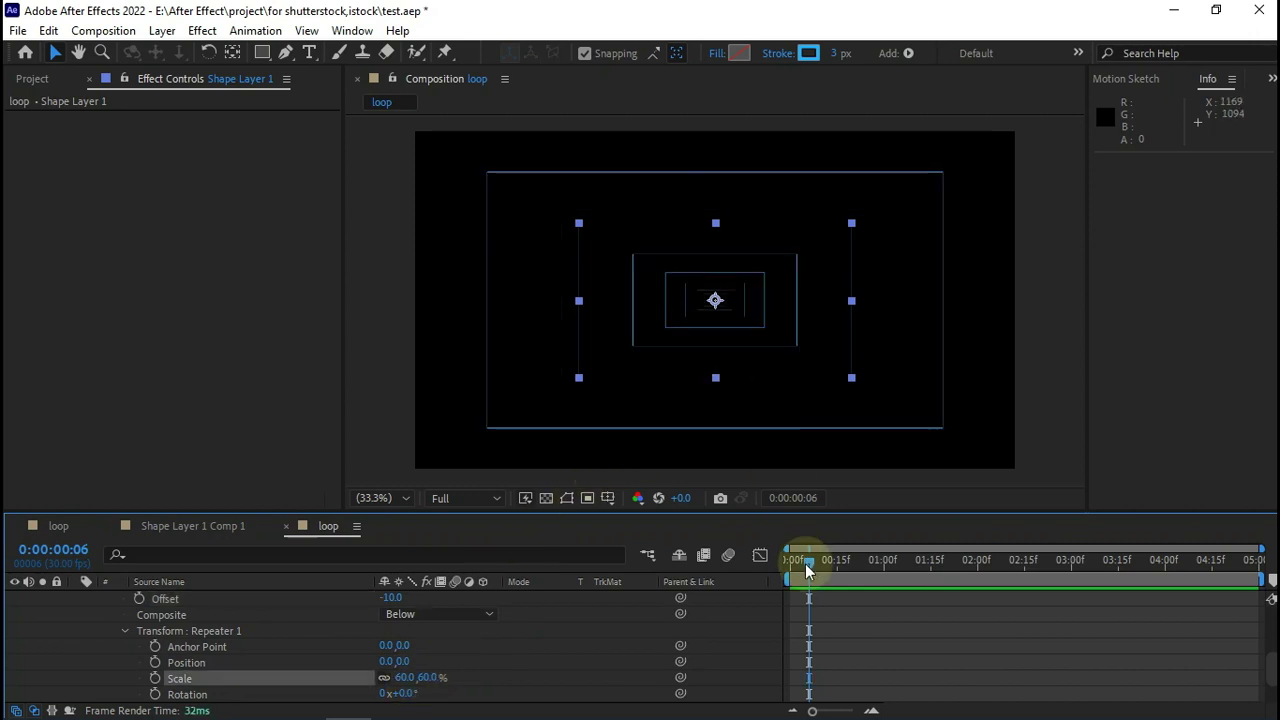
Set the offset to -5 and adjust the copy count, undoing an overshooting offset change.
left_click_drag(800, 568, 843, 573)
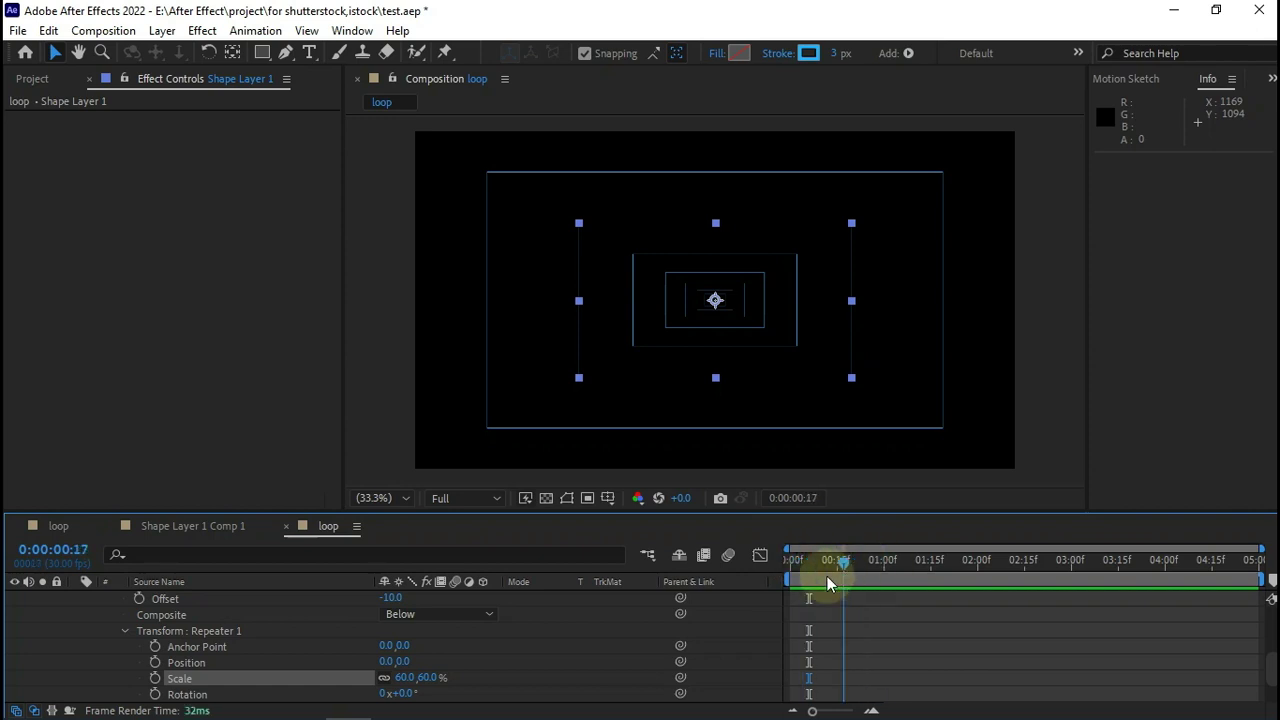
scroll(428, 668, "up", 1)
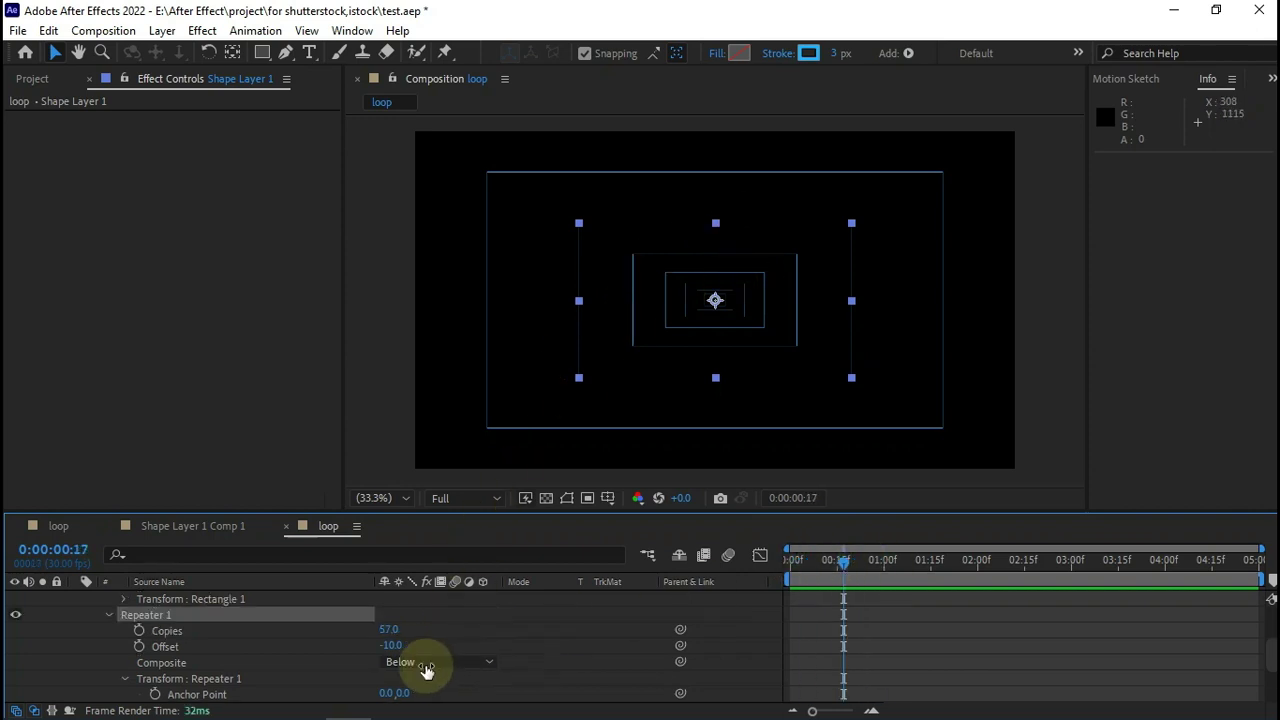
left_click(392, 645)
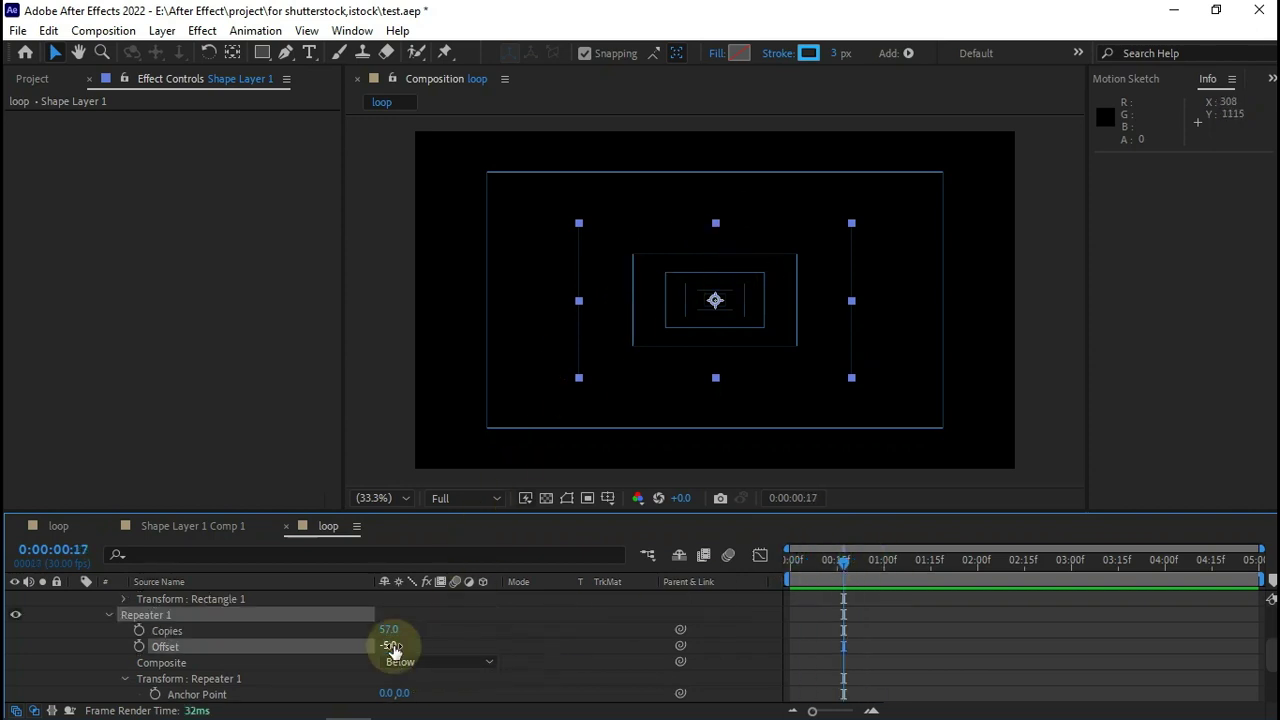
left_click_drag(388, 632, 419, 637)
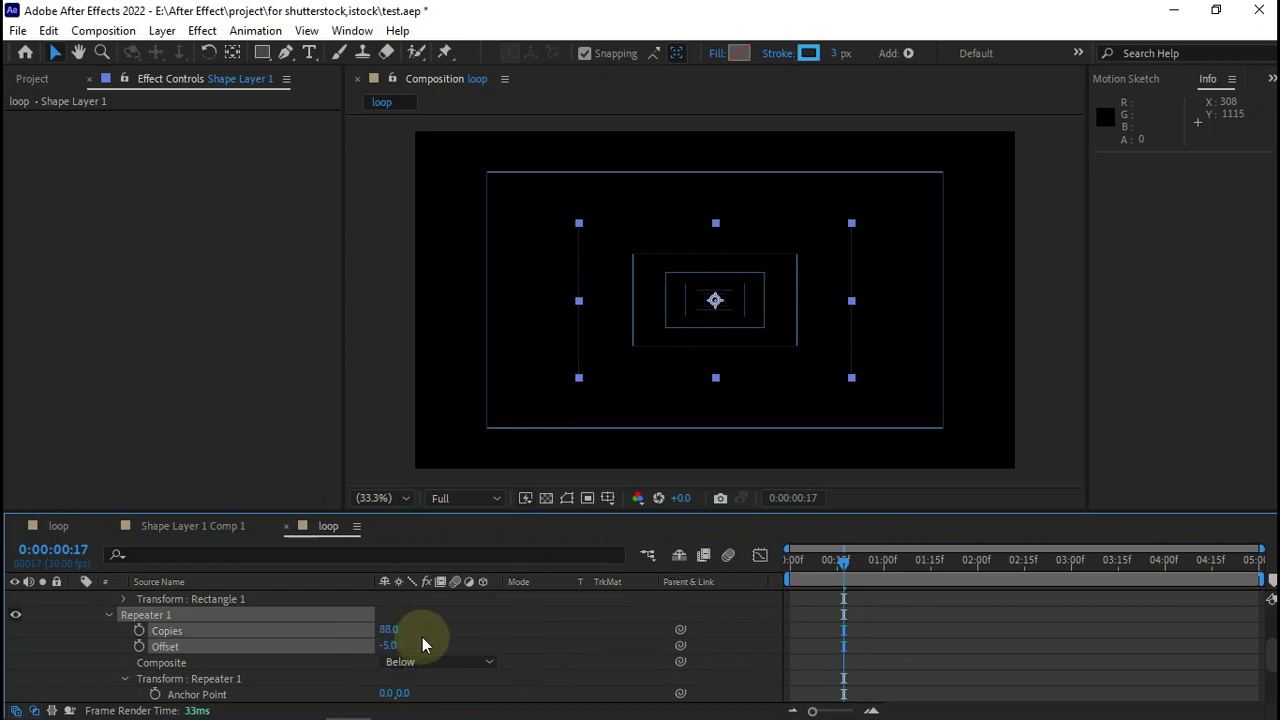
left_click(392, 646)
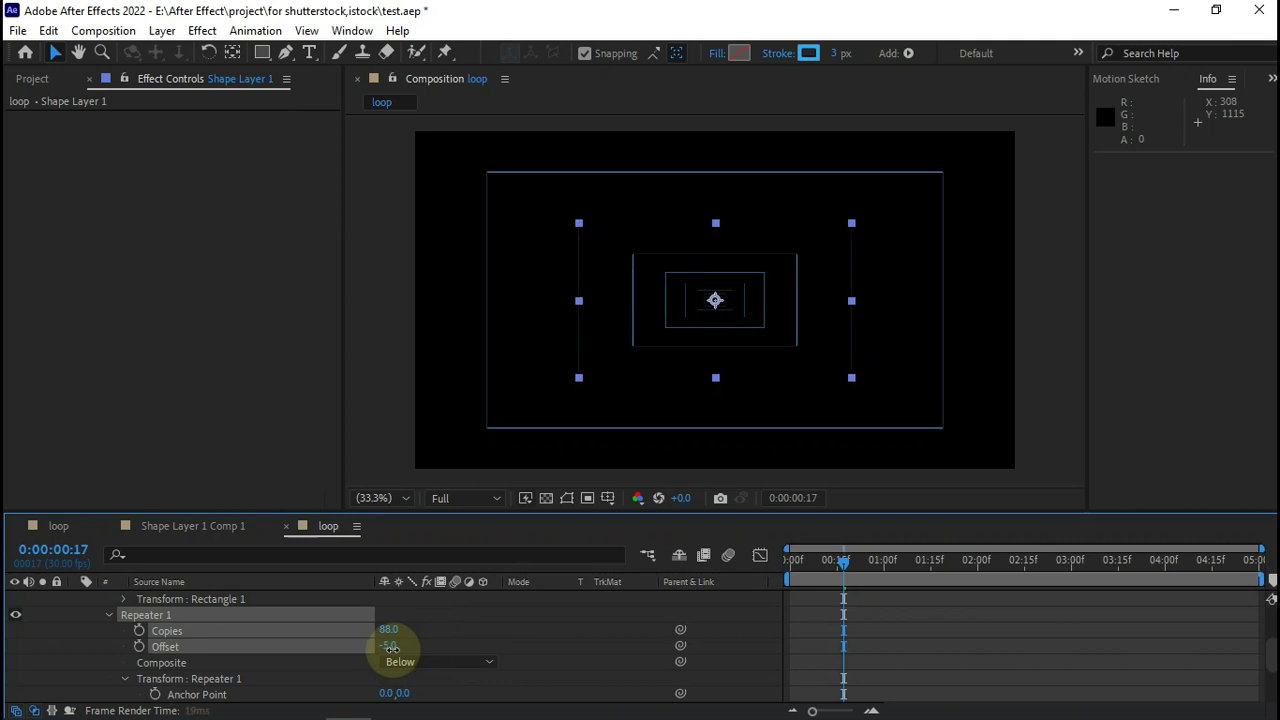
left_click_drag(390, 648, 372, 651)
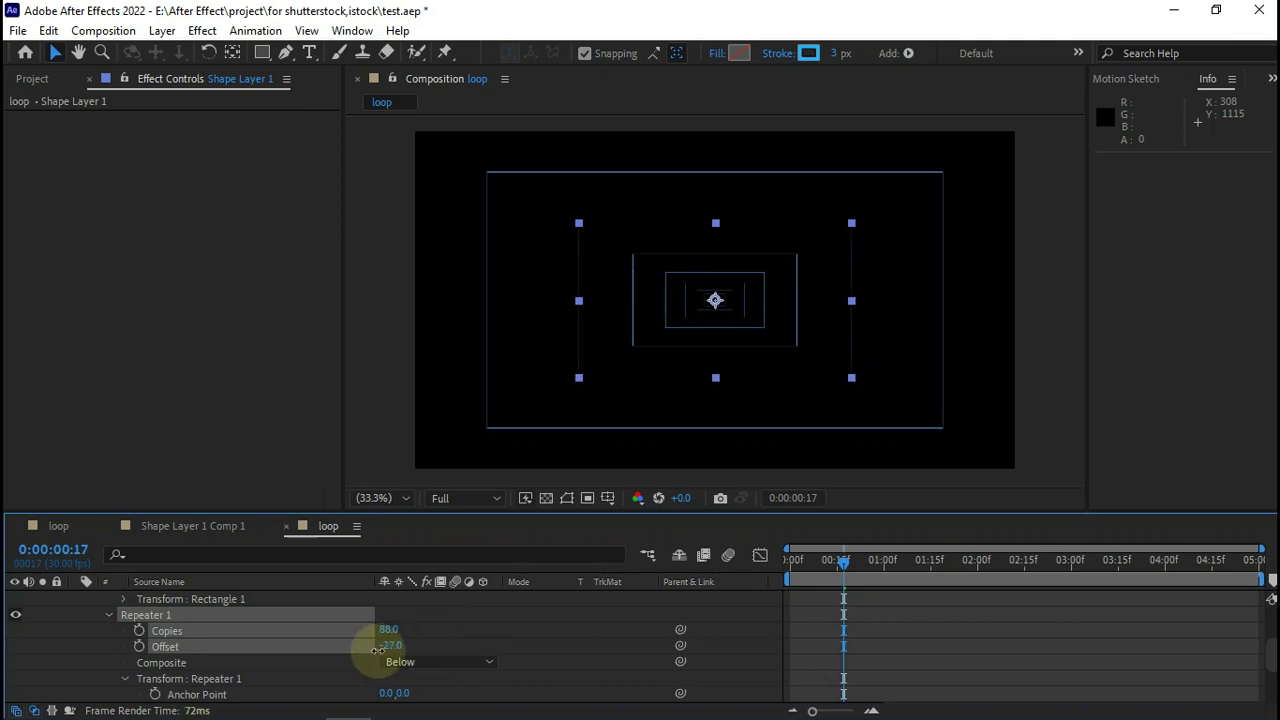
key("ctrl+z")
Raise the copy scale to 84.3% and push the repeater offset into positive values.
scroll(405, 660, "down", 1)
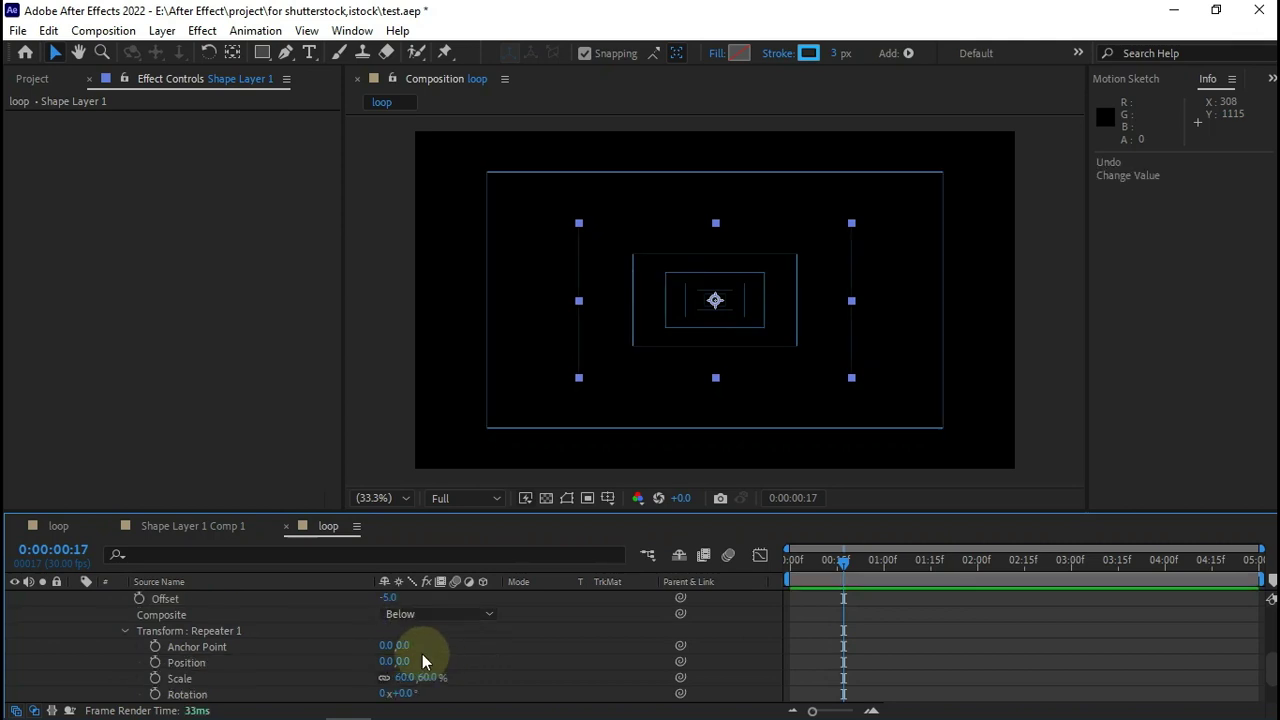
left_click_drag(407, 677, 480, 678)
left_click_drag(515, 678, 638, 679)
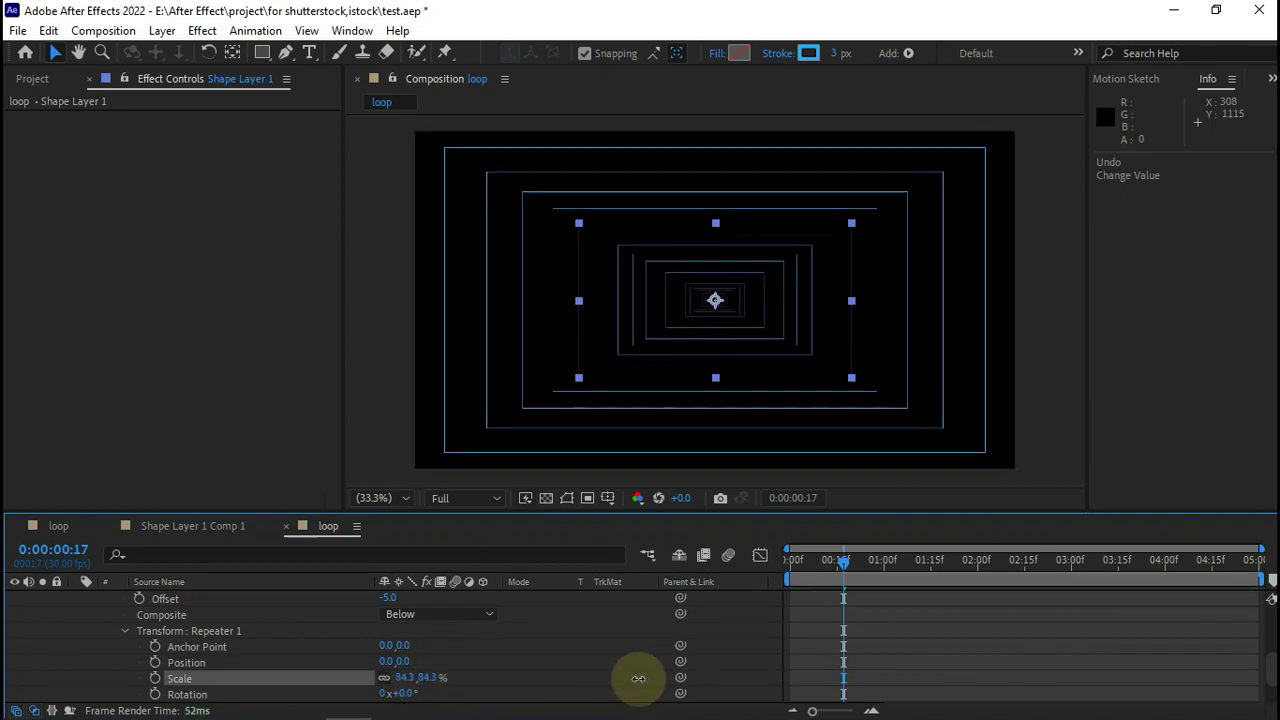
left_click_drag(788, 570, 798, 571)
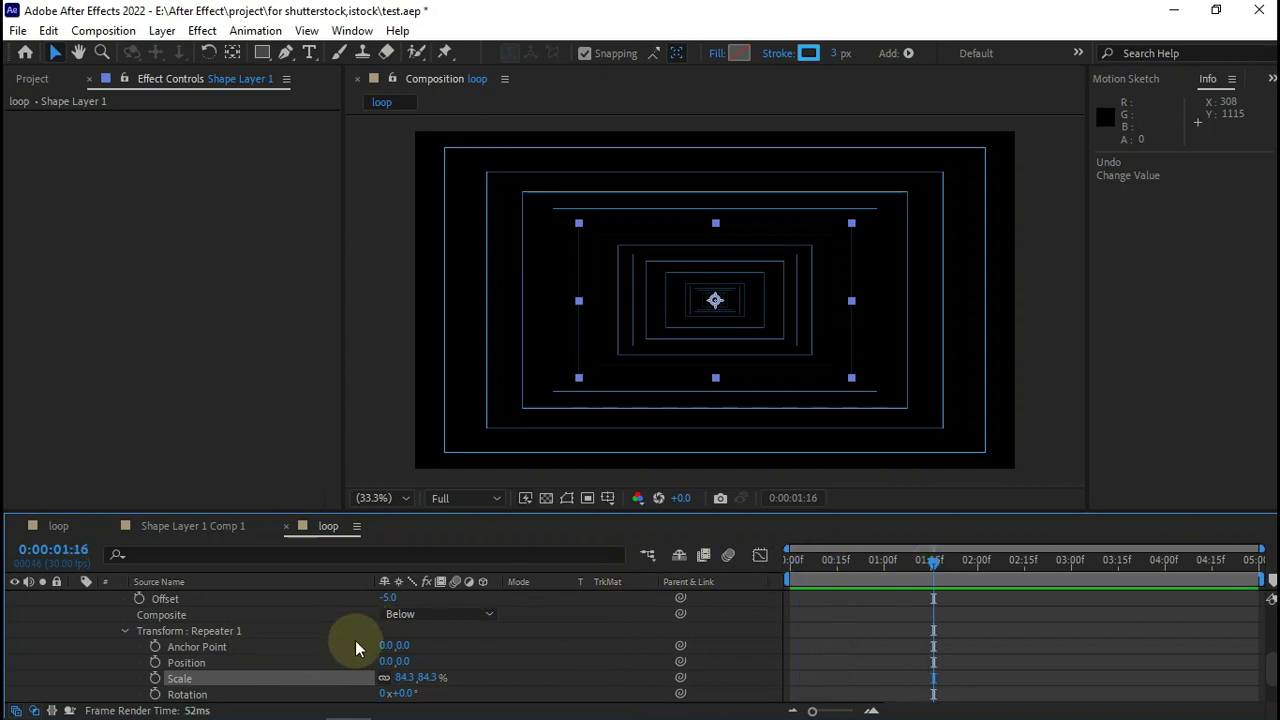
left_click_drag(388, 598, 404, 600)
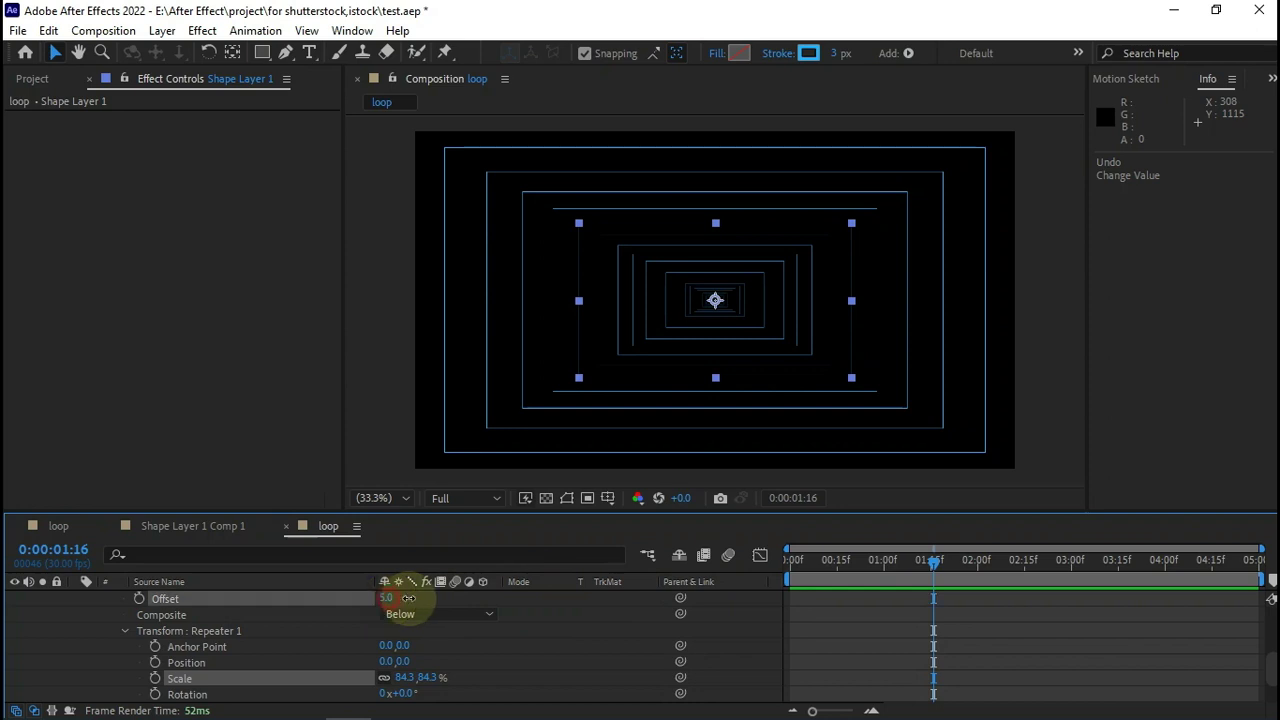
Keyframe the repeater offset at the last frame with a value of about -9.
left_click(678, 325)
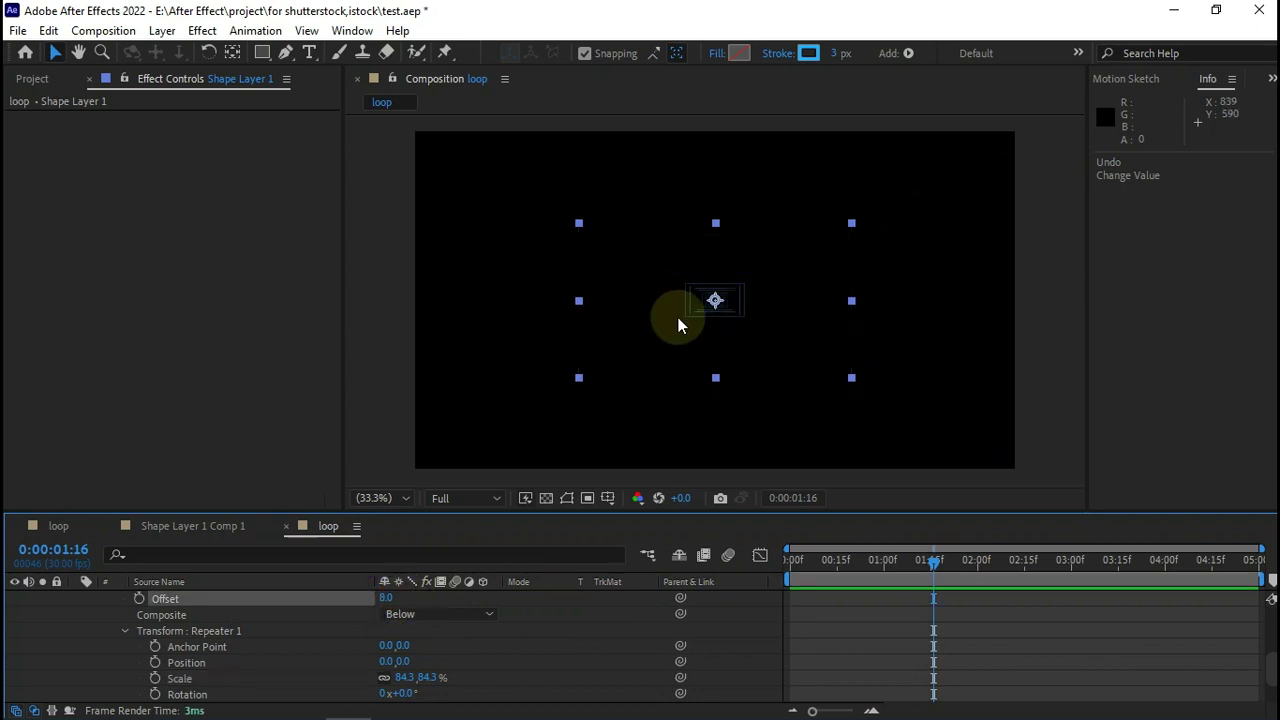
key("Home")
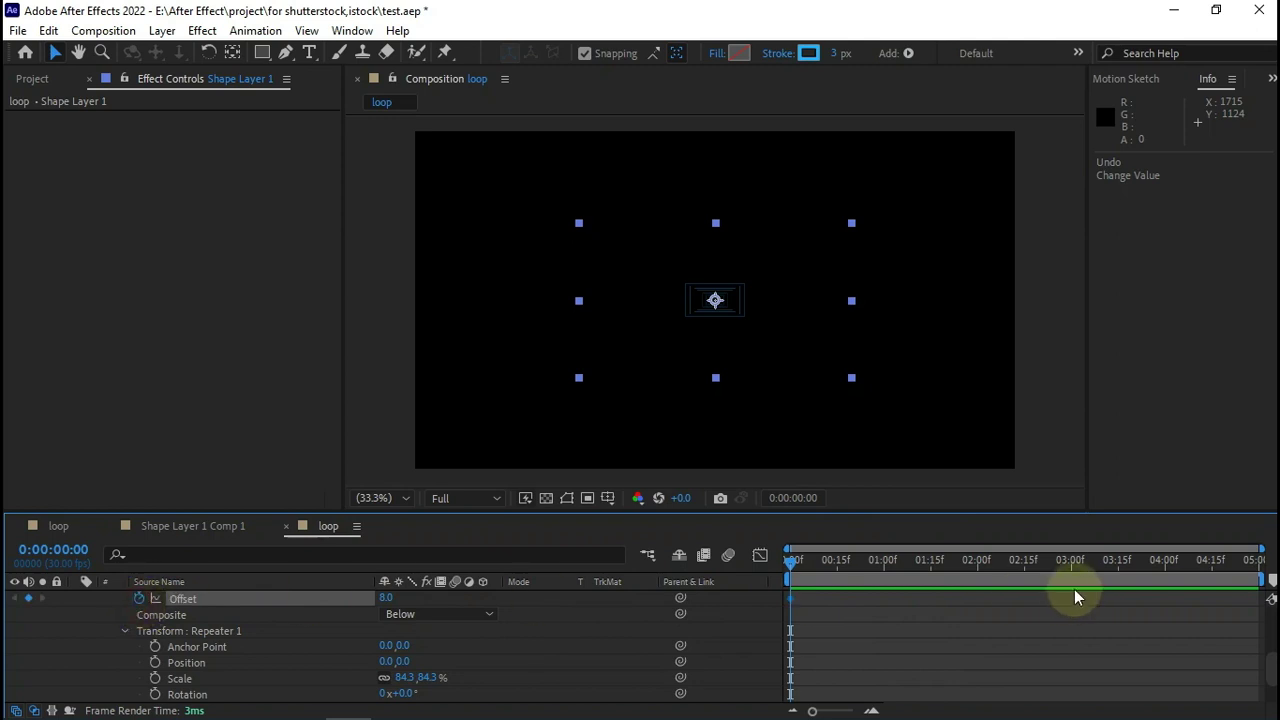
left_click_drag(1035, 559, 1256, 559)
mouse_move(387, 598)
left_mouse_down()
mouse_move(424, 598)
mouse_move(271, 614)
mouse_move(292, 620)
left_mouse_up()
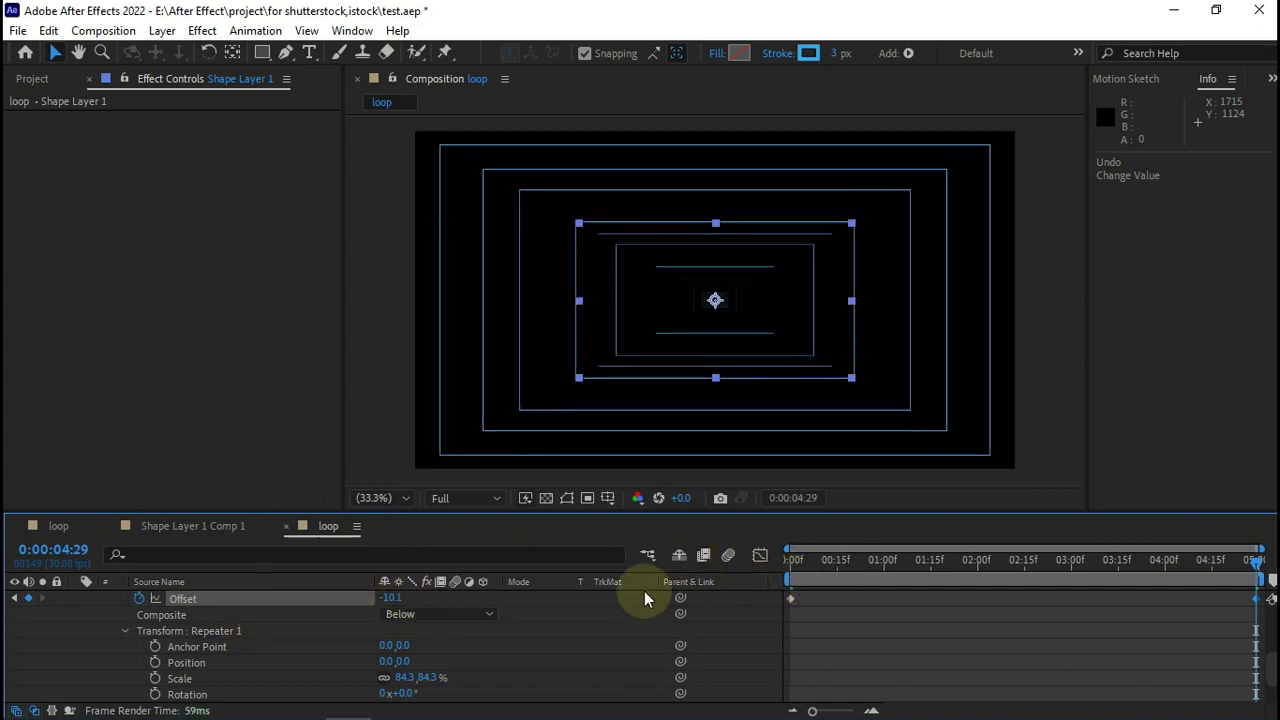
left_click_drag(391, 602, 404, 602)
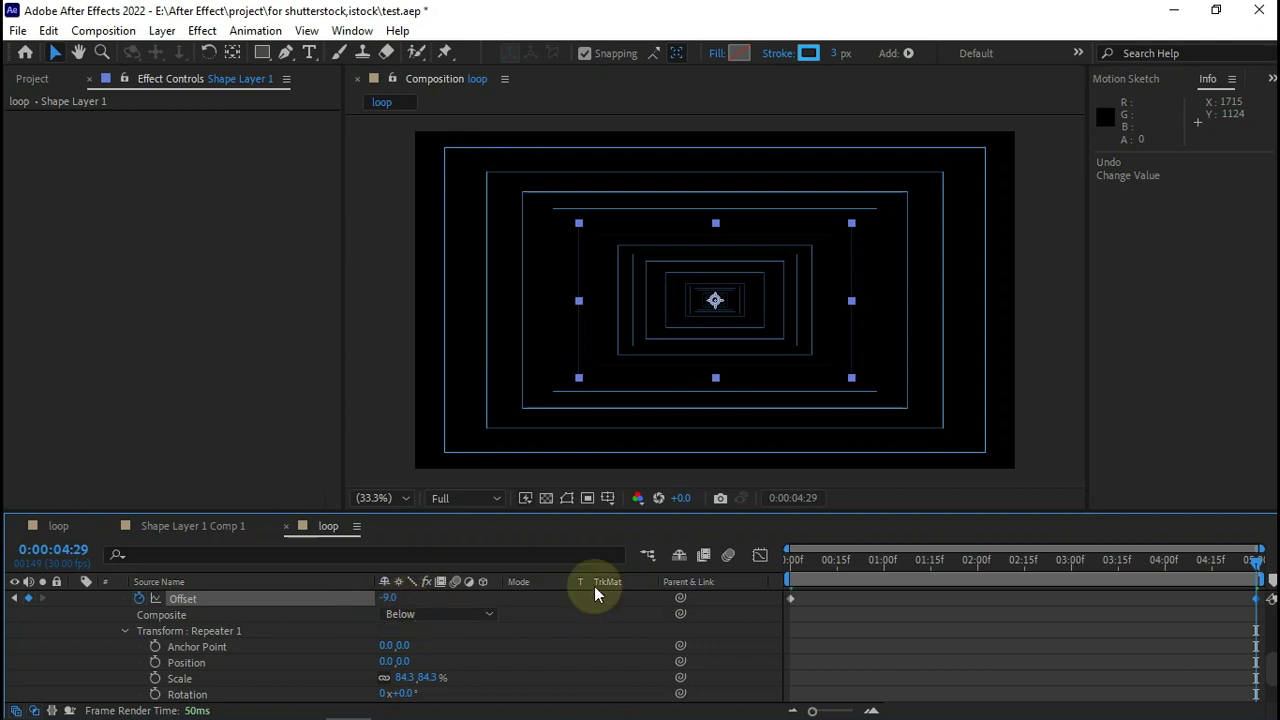
Preview the tunnel, change the offset to -2.7 at 0:00:04:04, and replay it.
key("space")
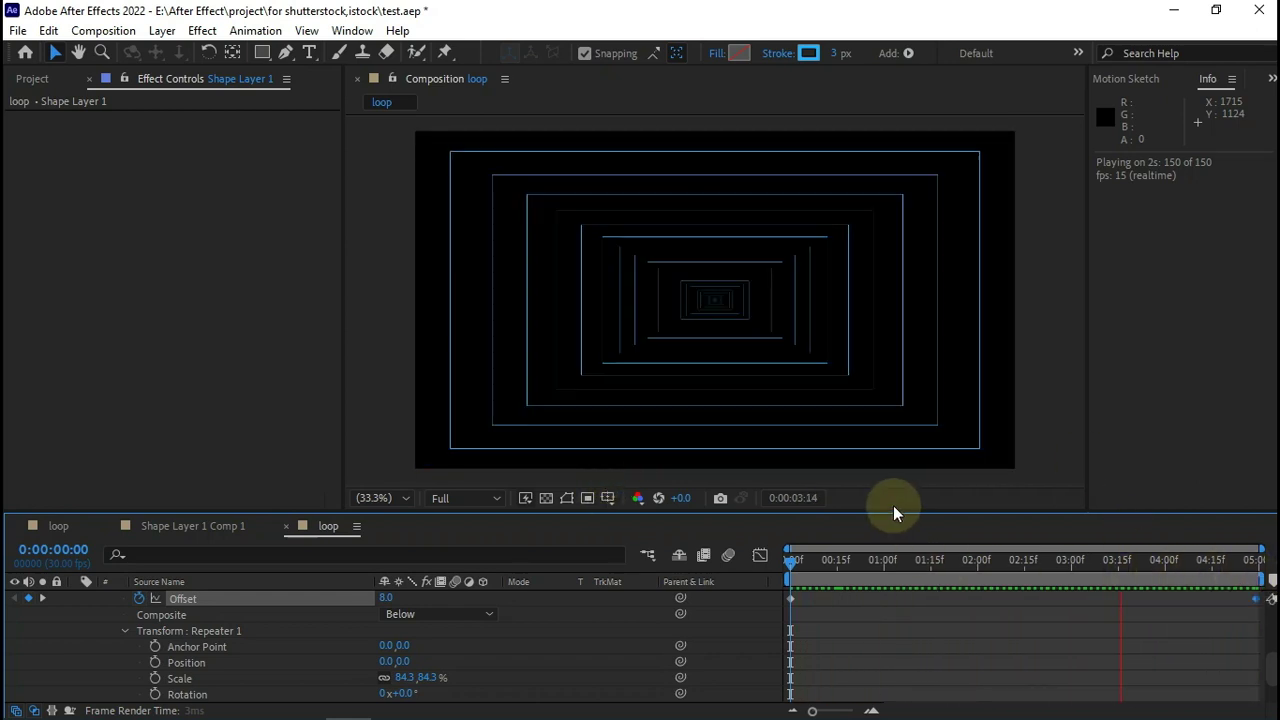
key("space")
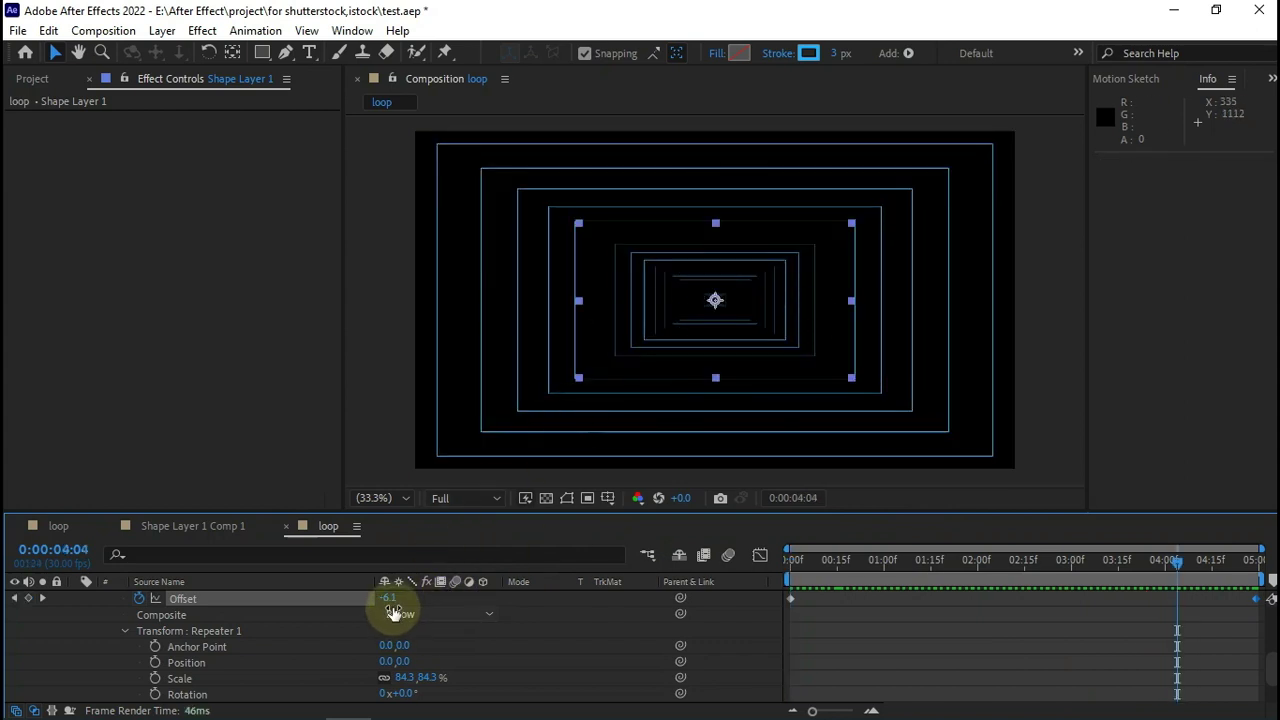
left_click_drag(385, 601, 429, 607)
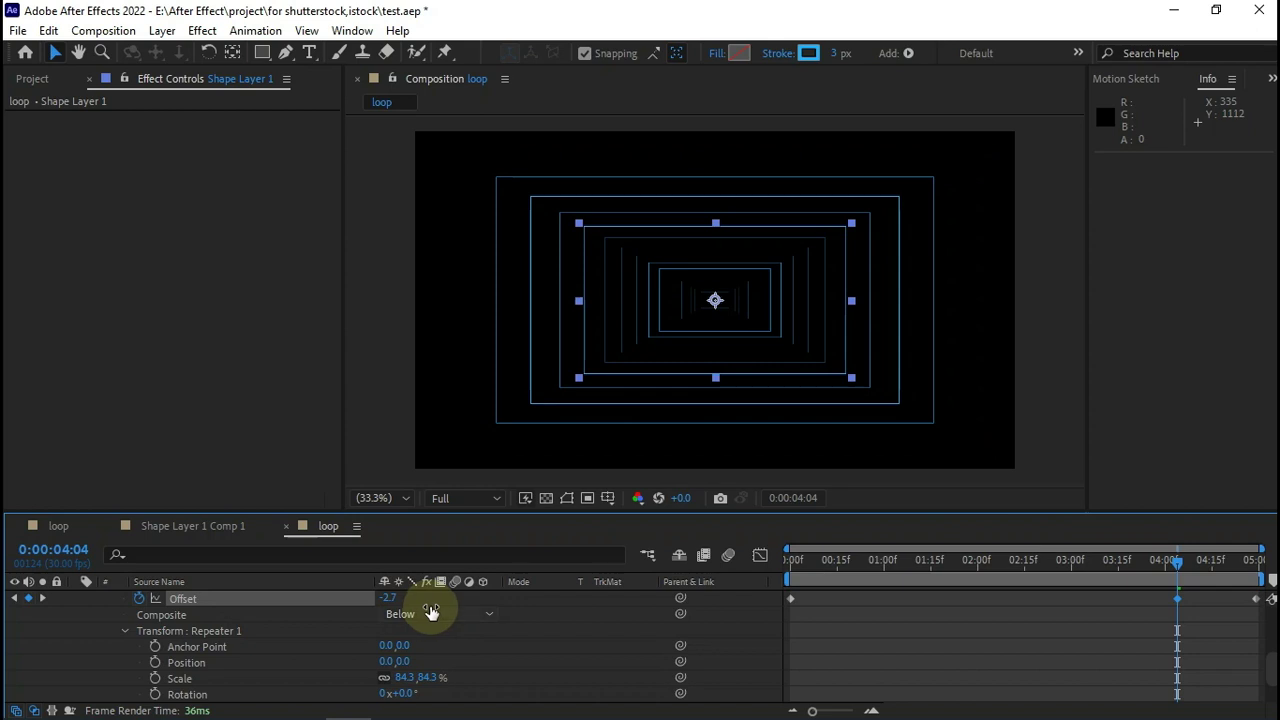
left_click_drag(880, 562, 804, 590)
key("space")
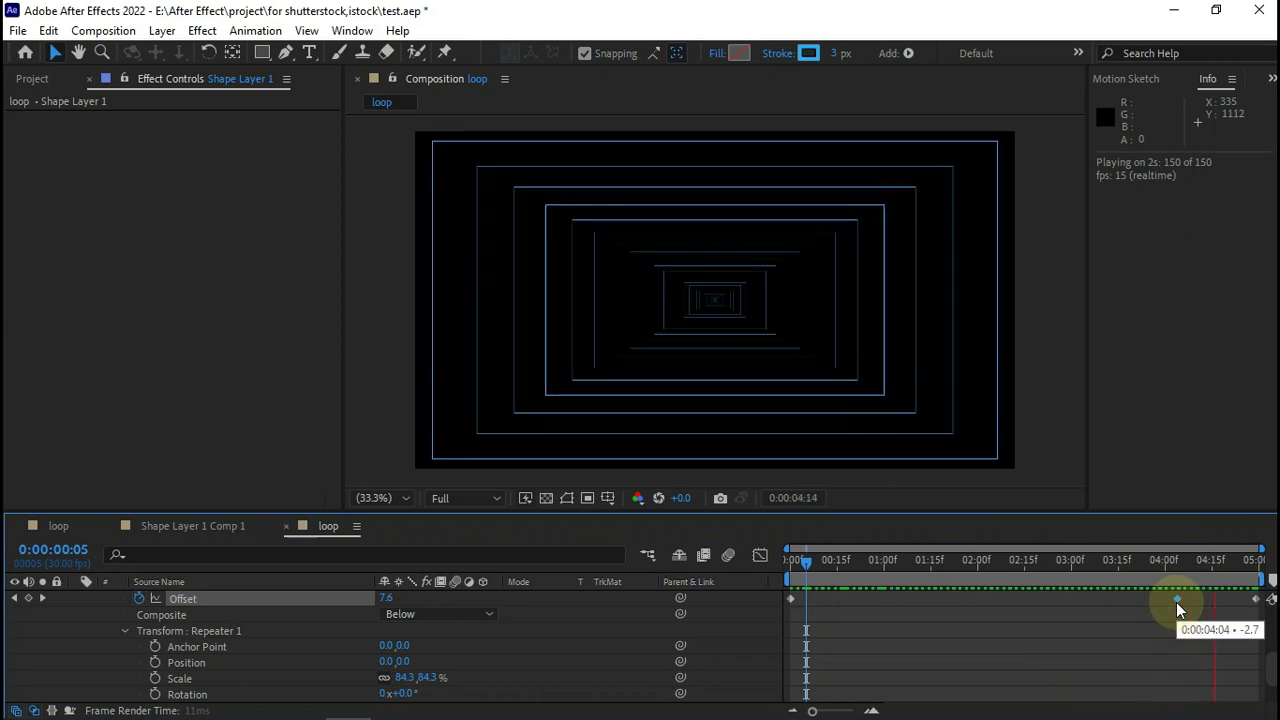
key("space")
key("Home")
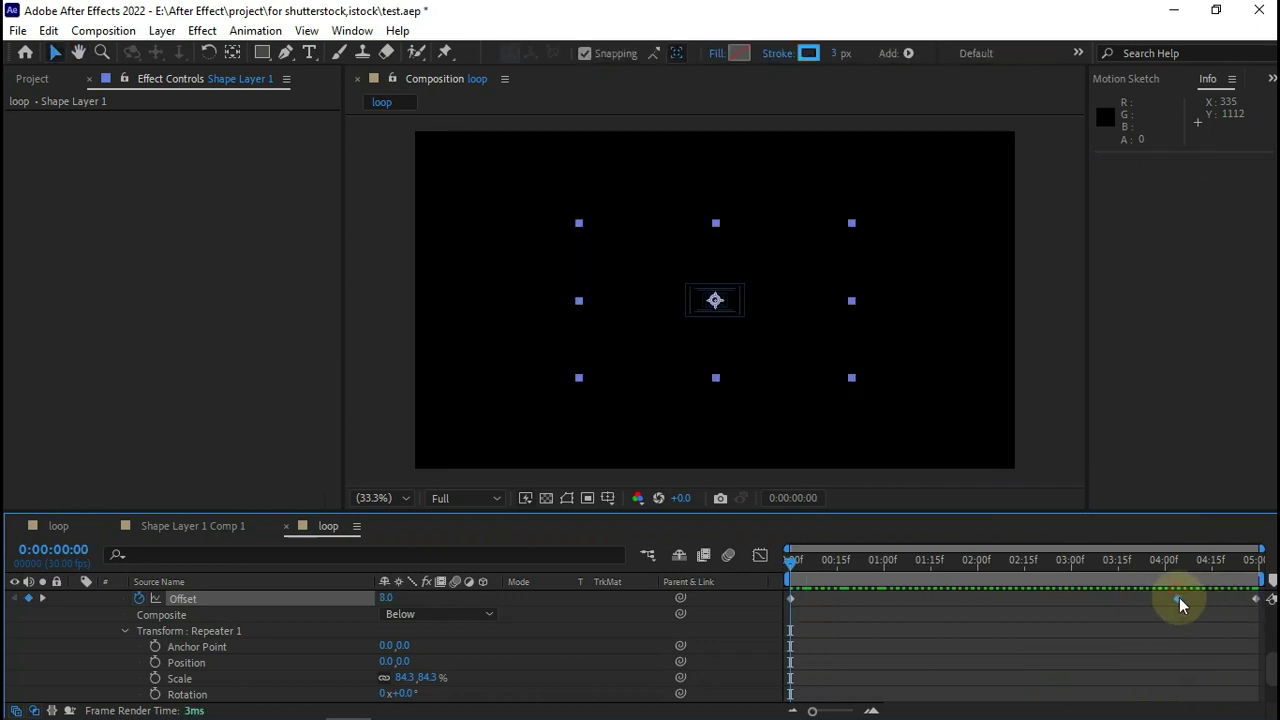
Move the 4:04 offset keyframe near the end and replay the animation from the start.
left_click_drag(1177, 599, 1258, 599)
left_click_drag(843, 563, 816, 565)
key("Home")
key("space")
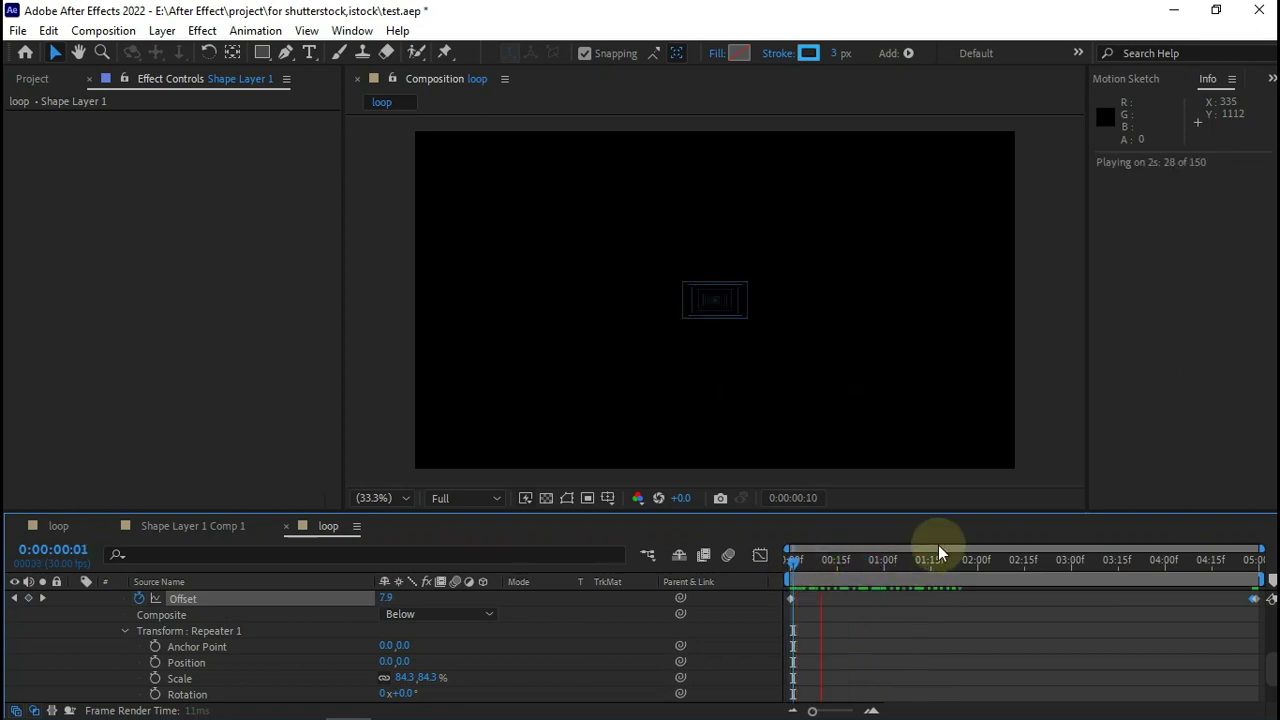
key("space")
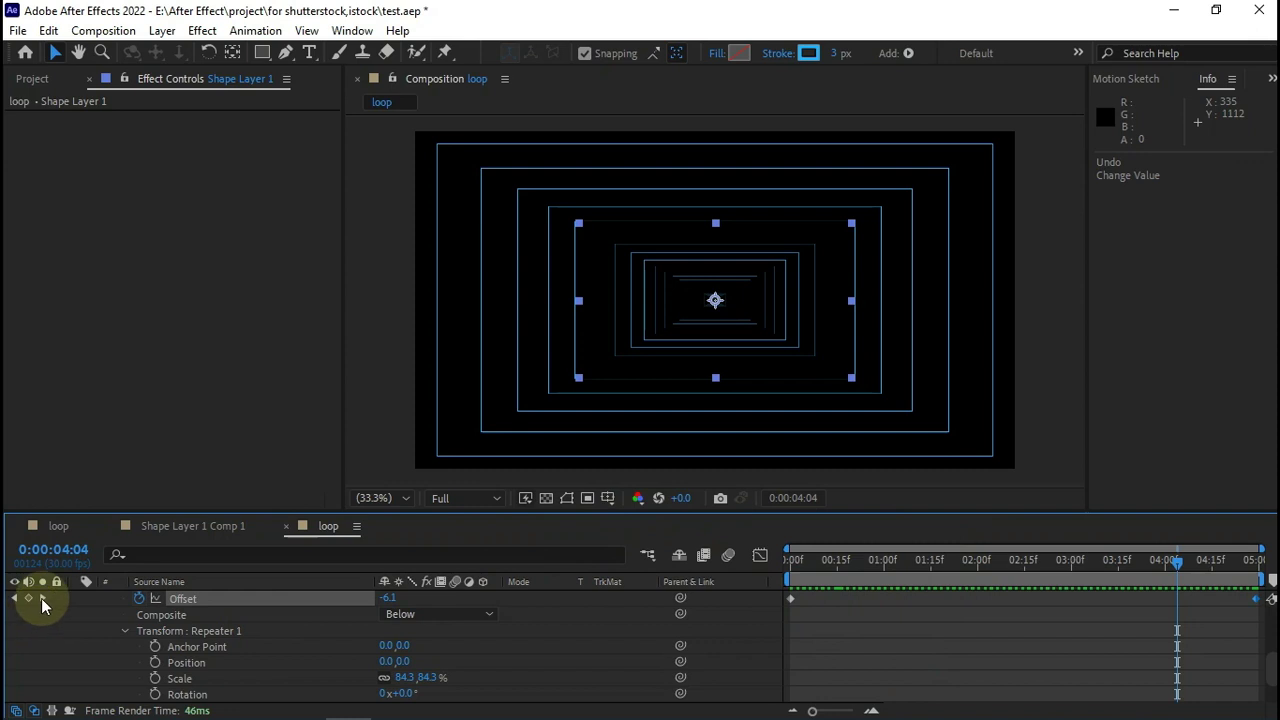
Add Trim Paths to the rectangle and expand Trim Paths 1.
scroll(170, 620, "up", 2)
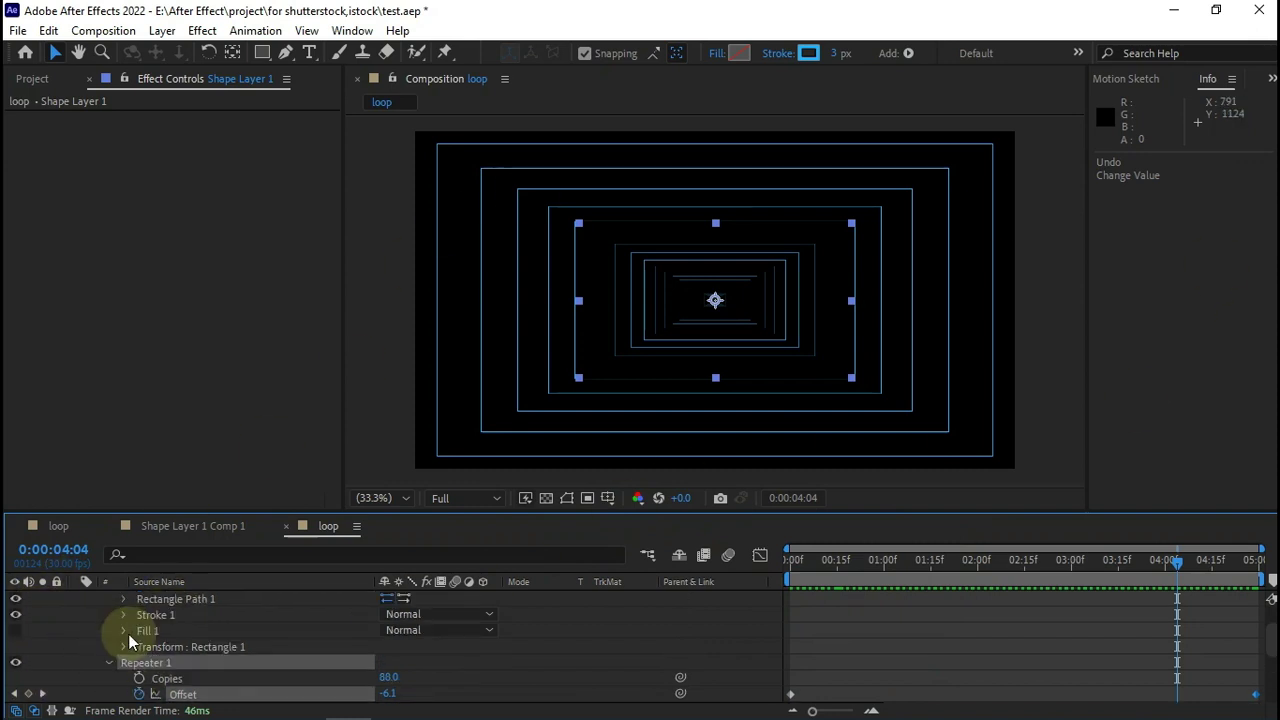
scroll(240, 640, "up", 1)
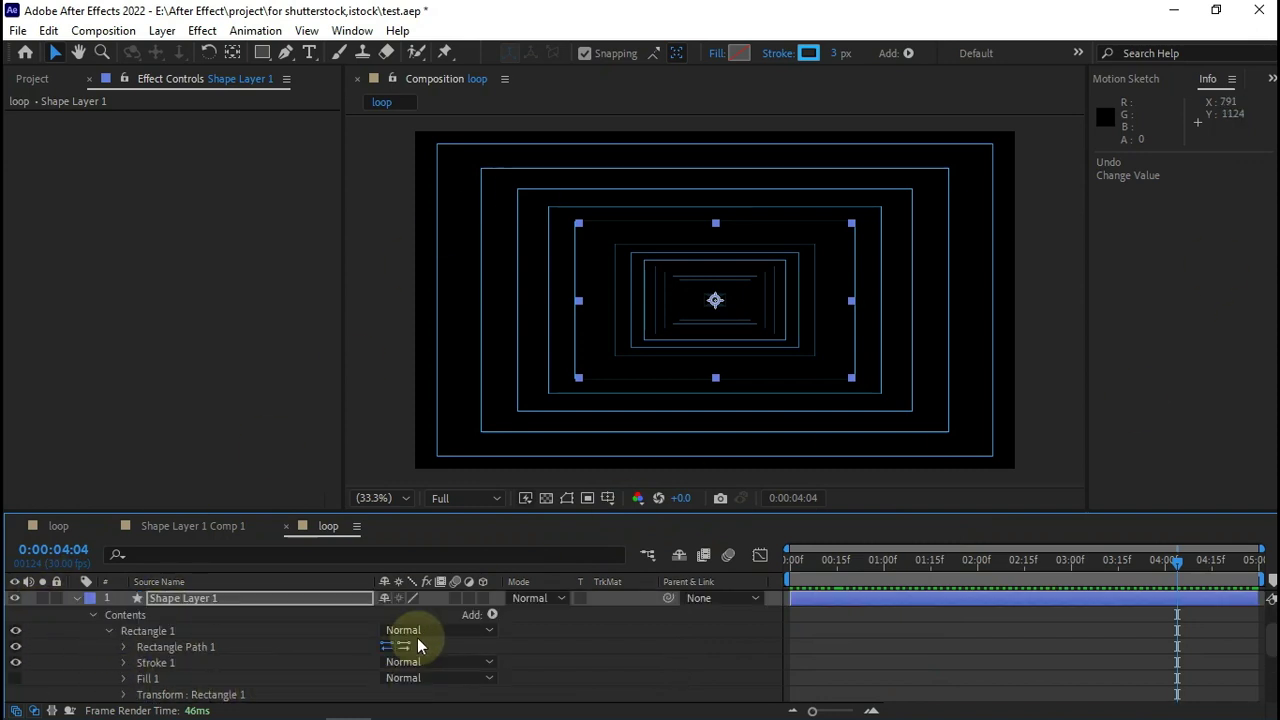
left_click(492, 615)
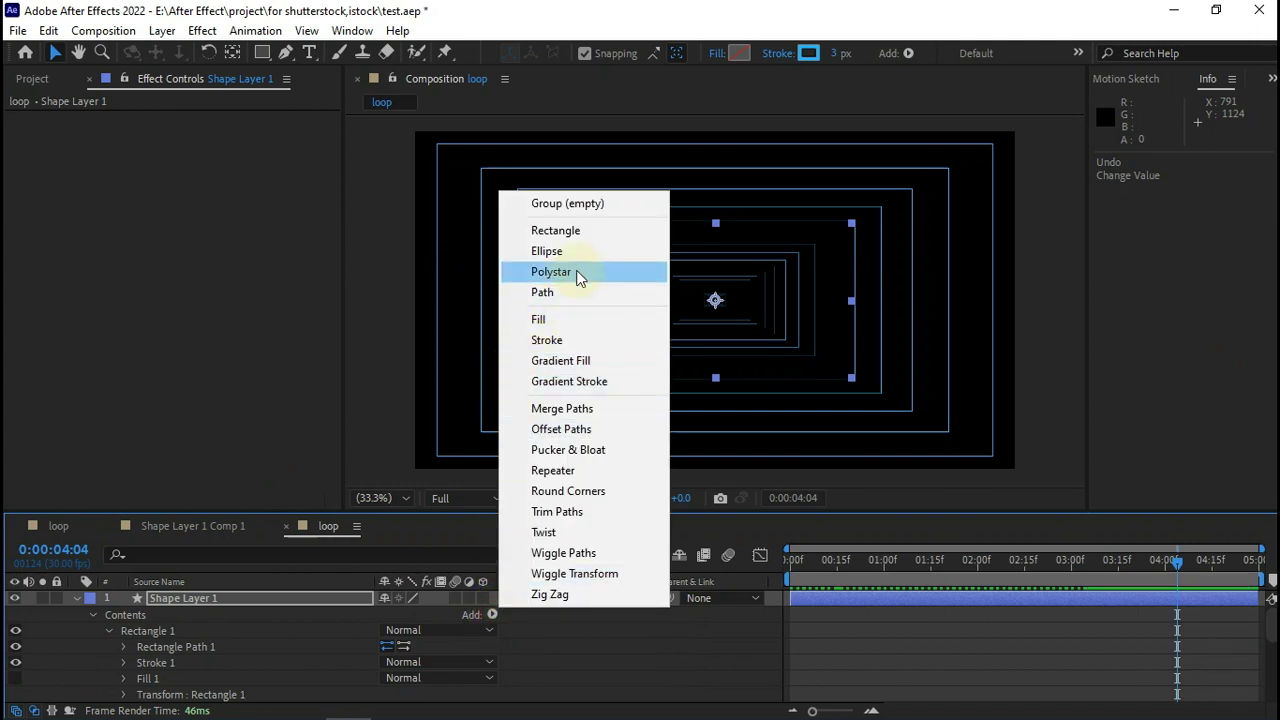
left_click(576, 512)
scroll(132, 657, "down", 1)
left_click(109, 647)
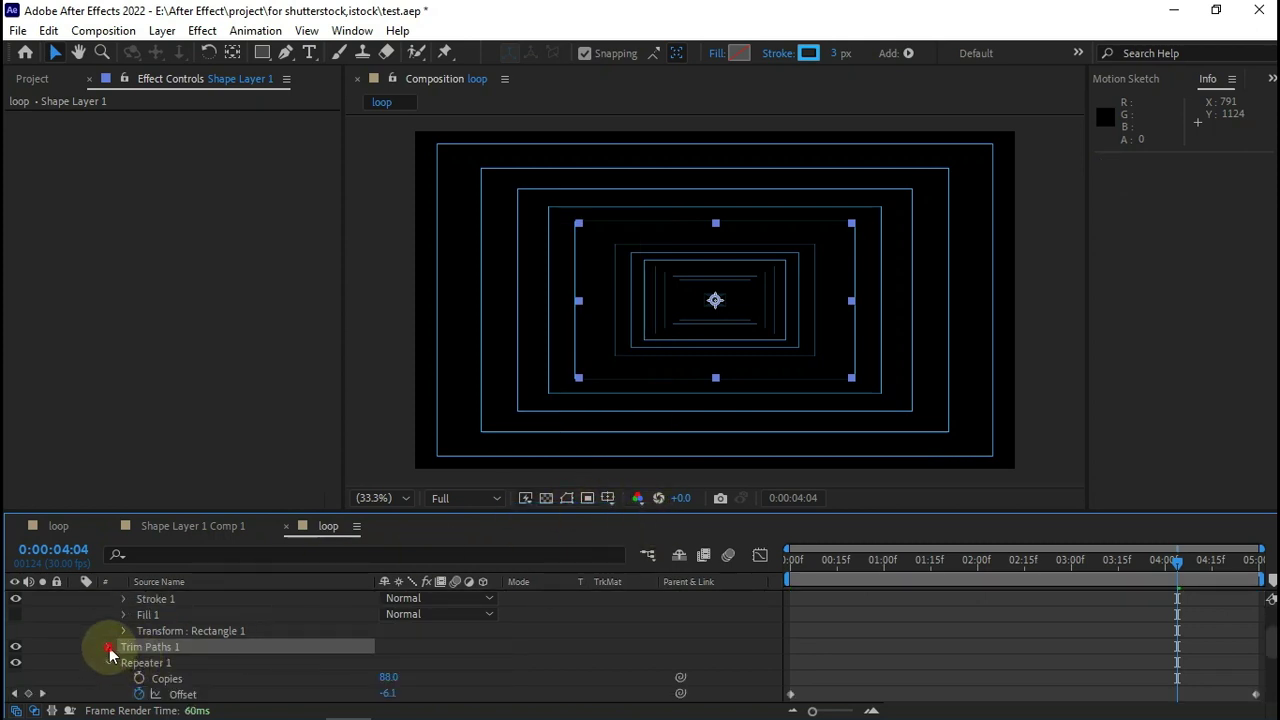
Keyframe Trim Paths Start at 0% at one second and 100% at frame 0, then preview.
left_click(884, 568)
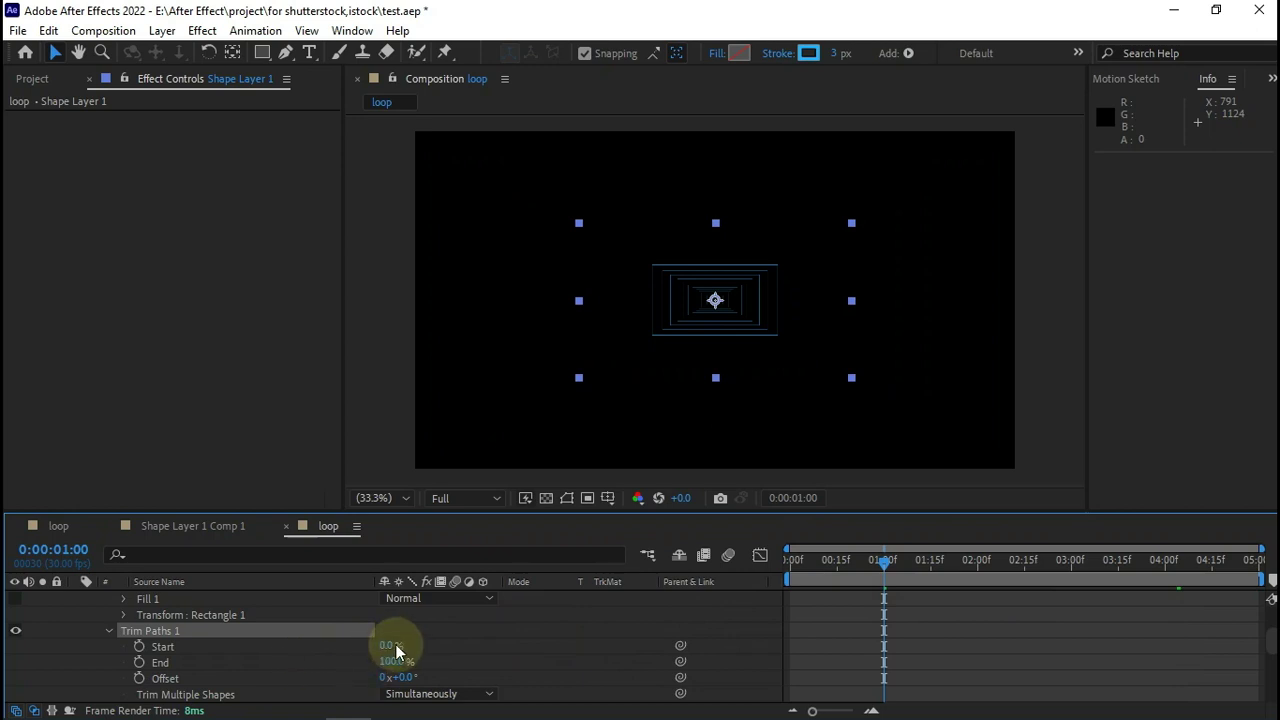
left_click_drag(390, 645, 530, 649)
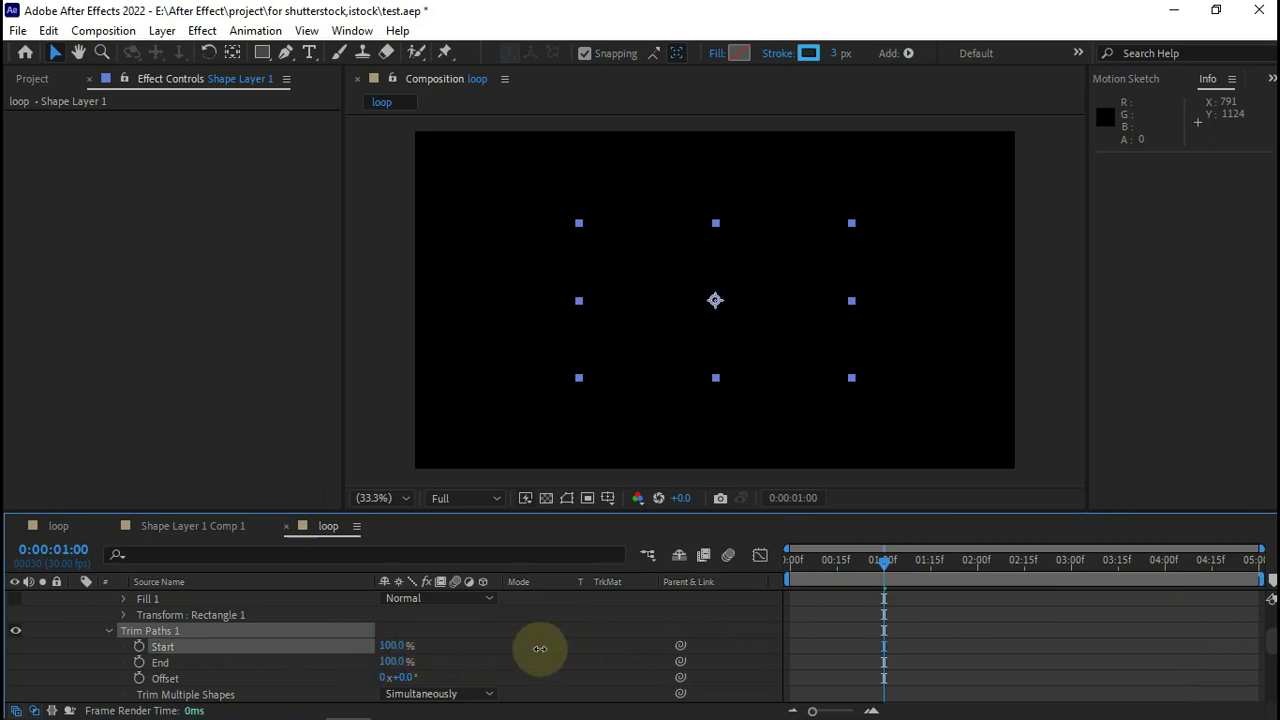
left_click_drag(540, 649, 306, 666)
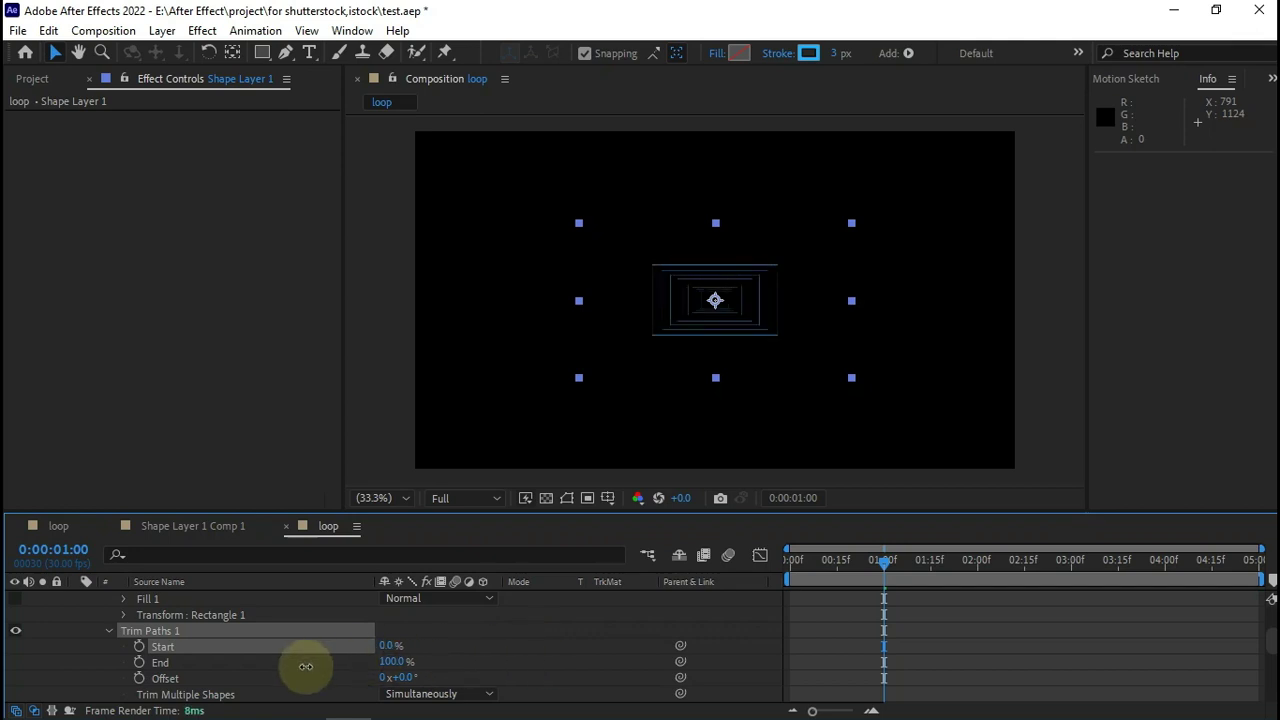
left_click(139, 646)
left_click_drag(881, 562, 715, 622)
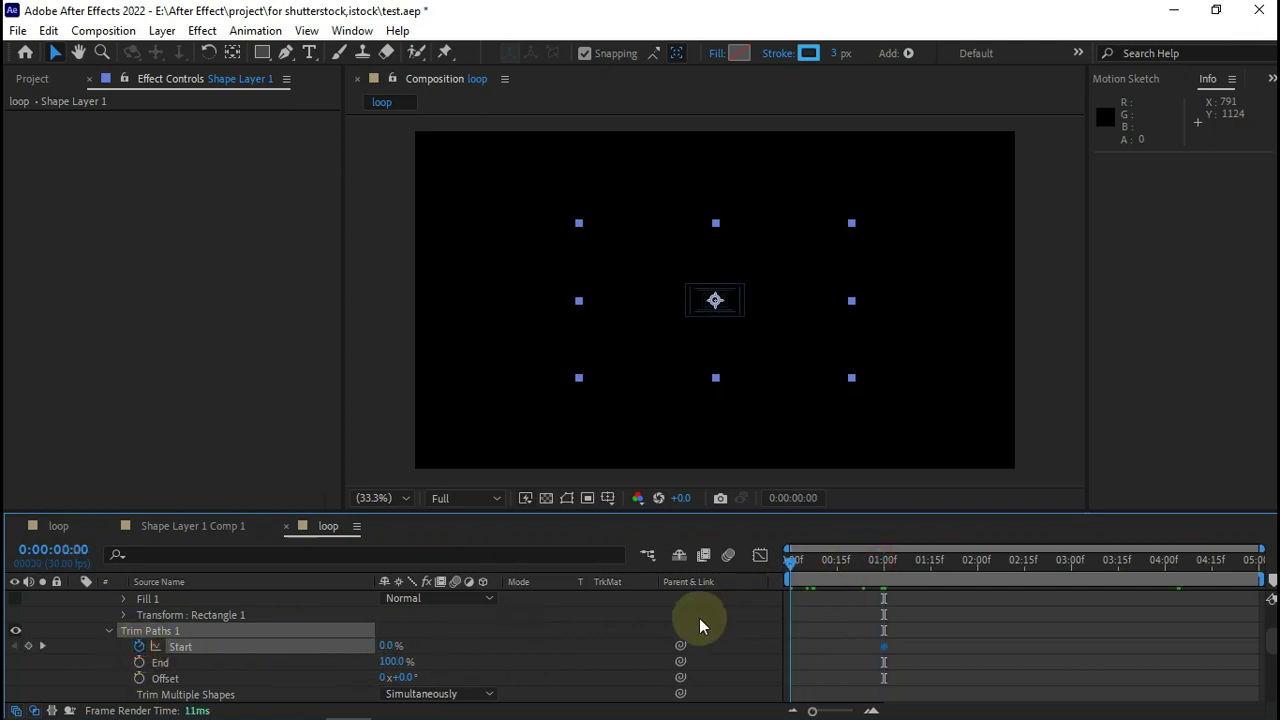
left_click_drag(388, 646, 702, 625)
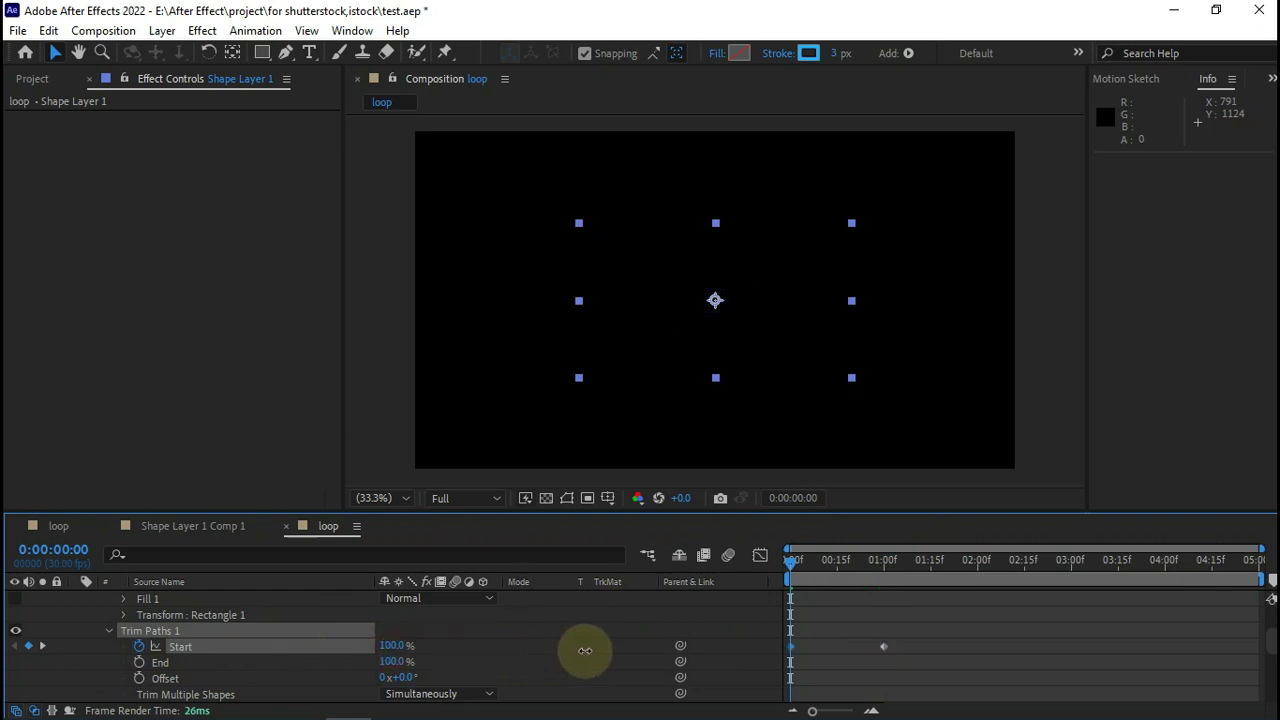
key("space")
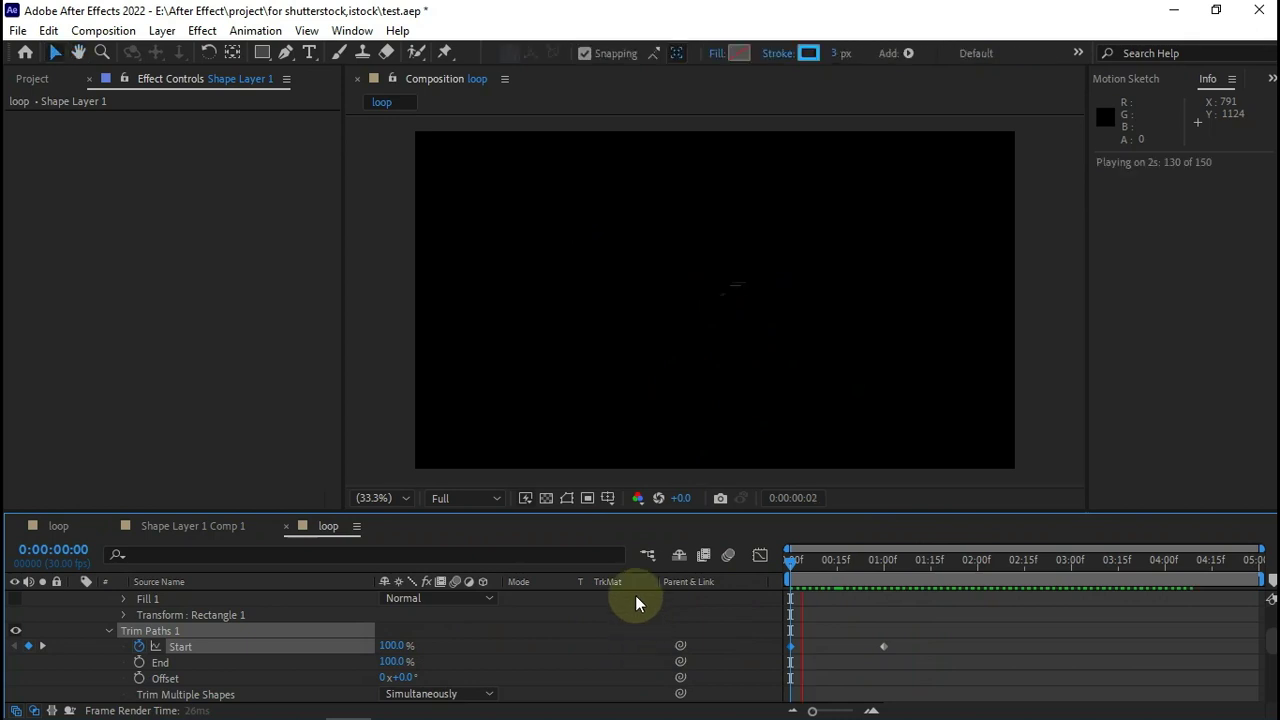
key("space")
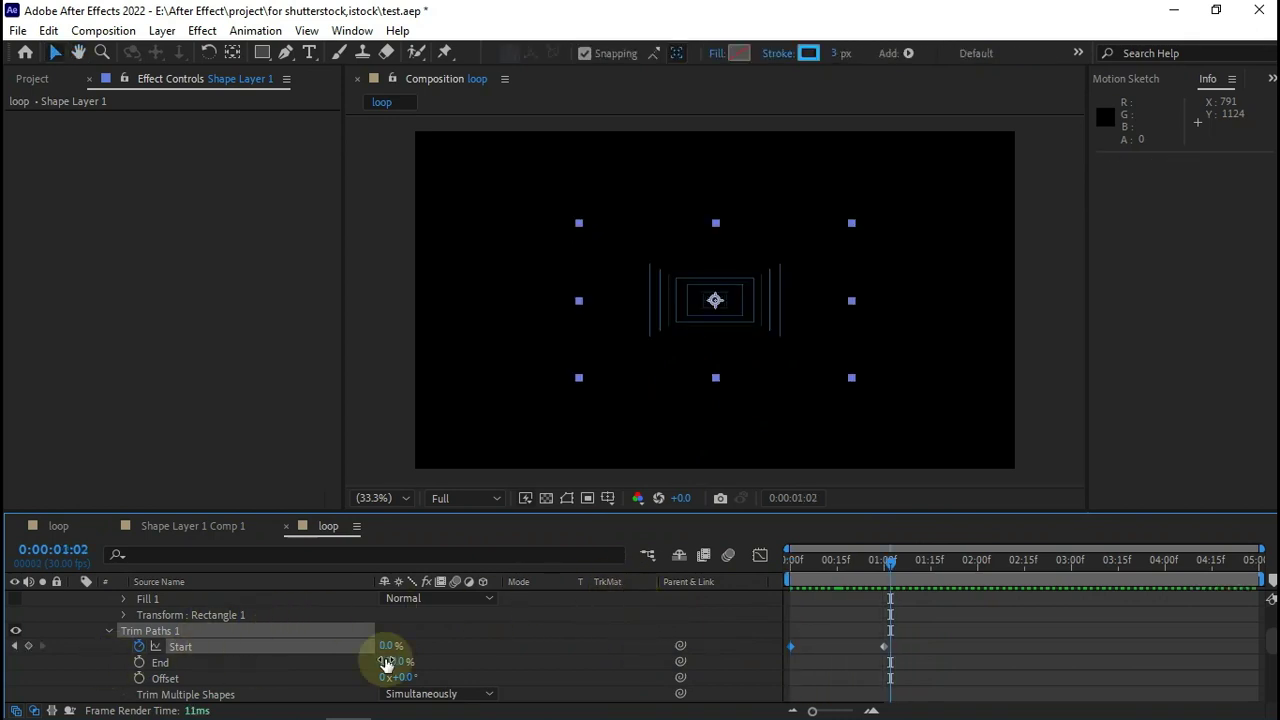
scroll(447, 615, "down", 3)
scroll(189, 634, "down", 3)
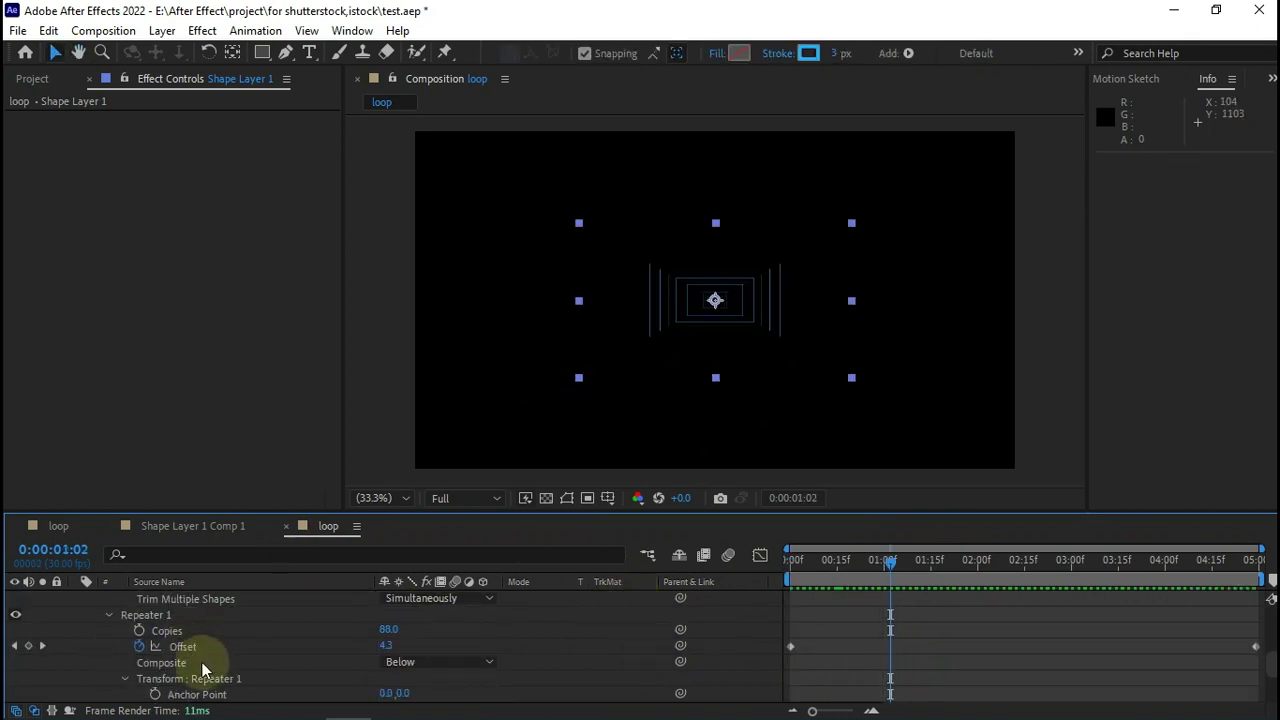
Set Repeater 1 Rotation to 0x+15° and preview the spiral in an enlarged viewer.
scroll(215, 668, "down", 3)
scroll(210, 669, "down", 3)
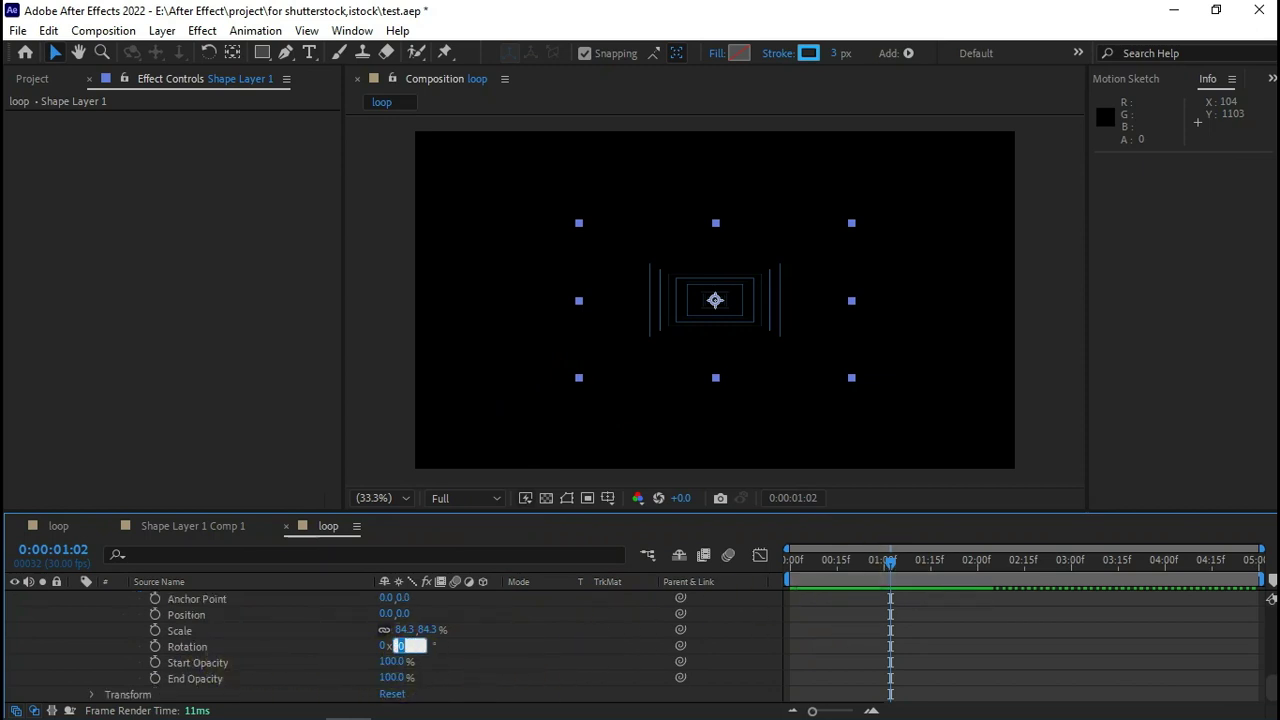
left_click(410, 648)
left_click(523, 620)
key("space")
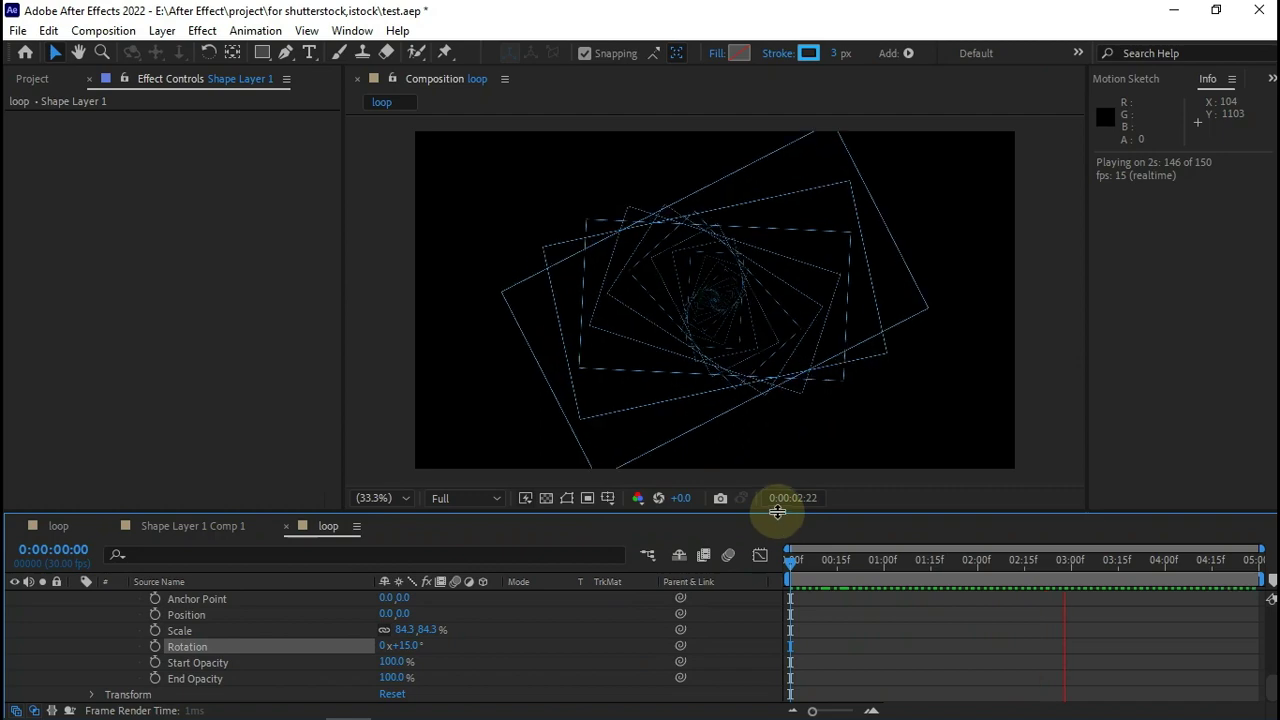
left_click_drag(777, 513, 762, 692)
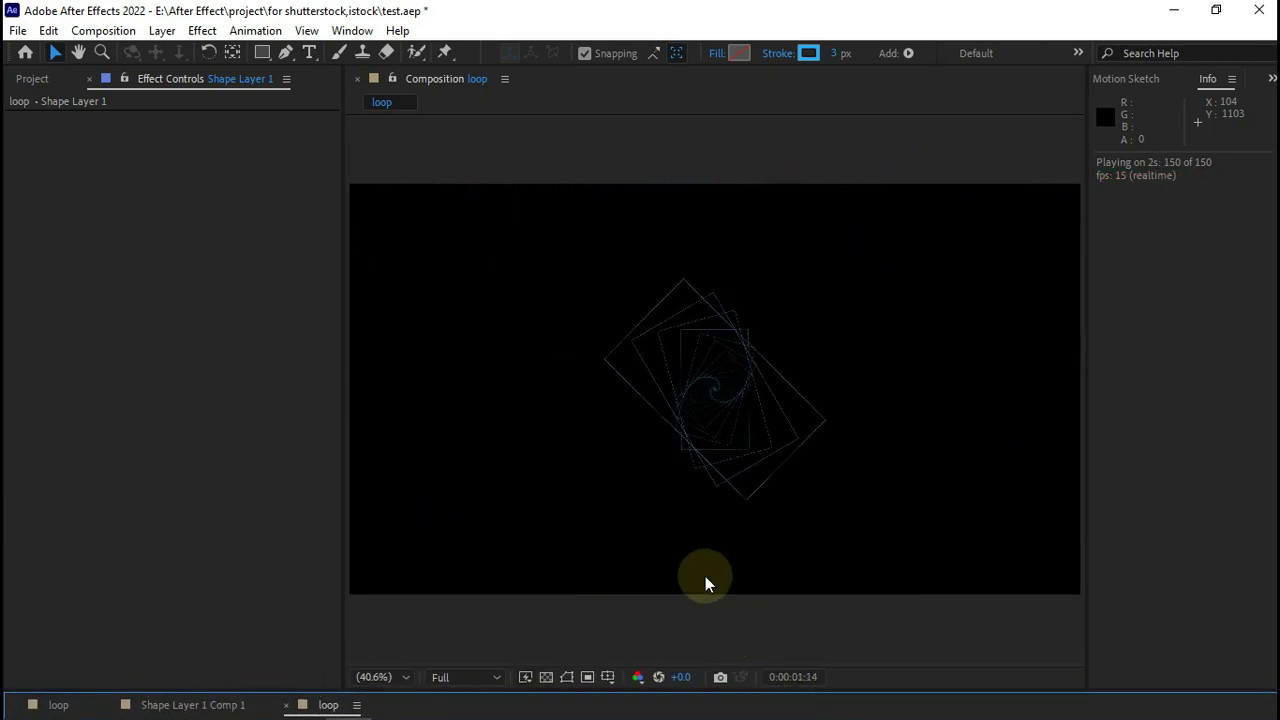
key("space")
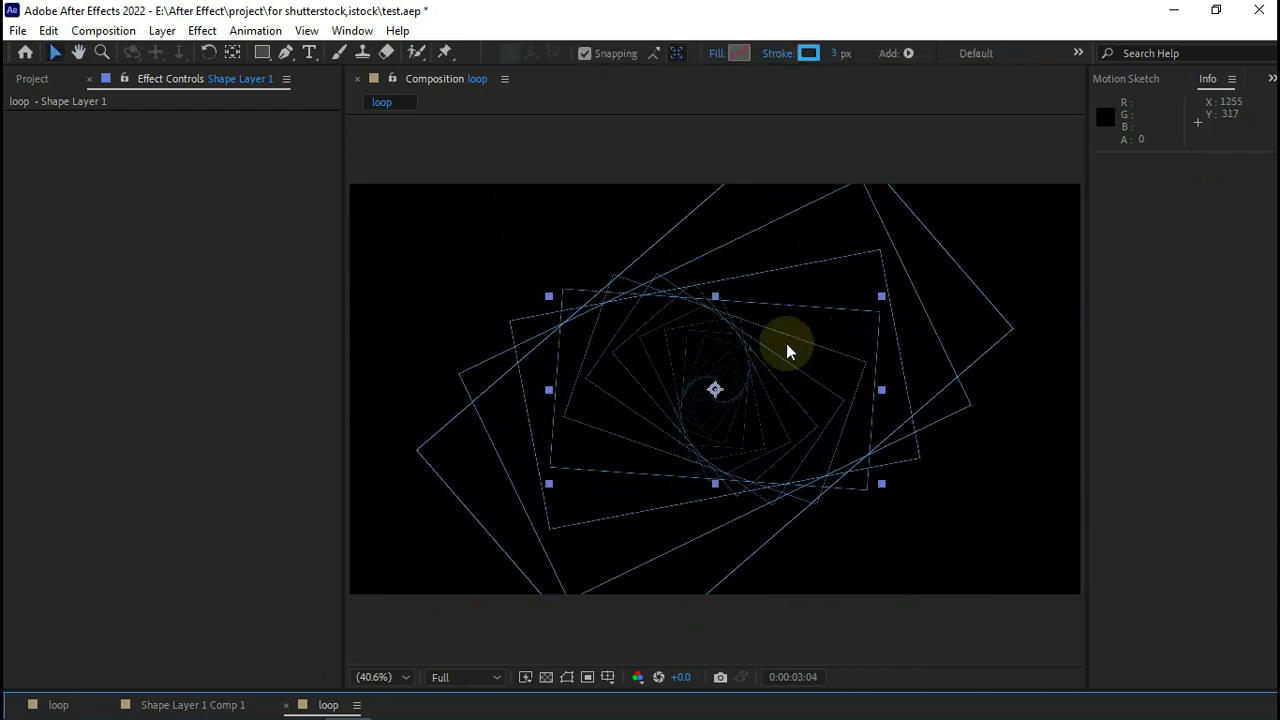
Raise the stroke width to 5 px, then to 12 px, and preview the thicker spiral.
left_click(837, 54)
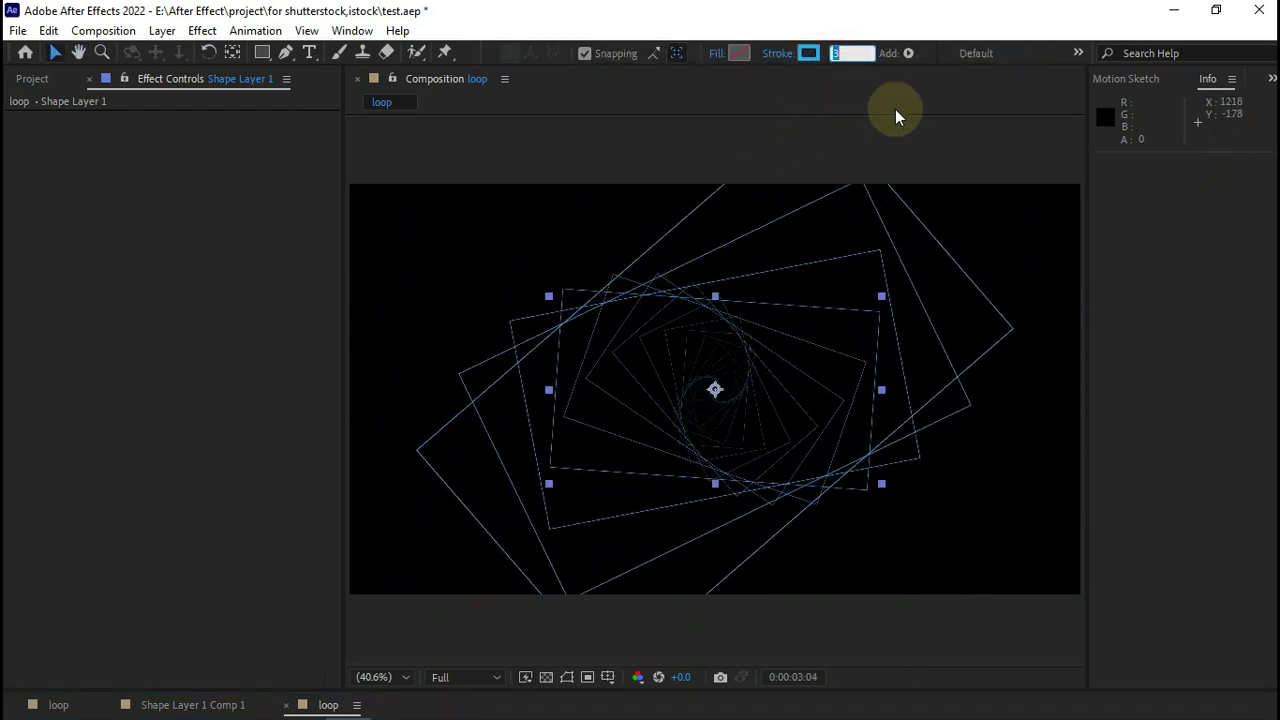
type("5")
key("Return")
left_click(862, 78)
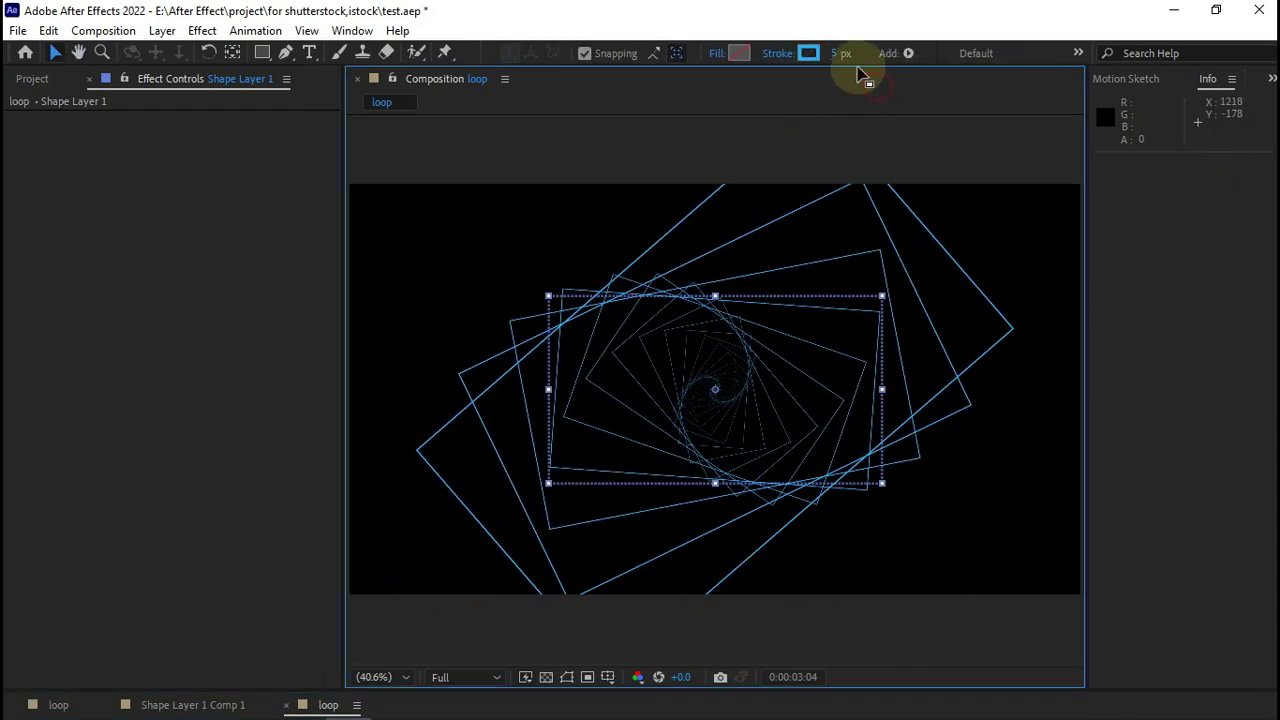
left_click_drag(839, 56, 856, 67)
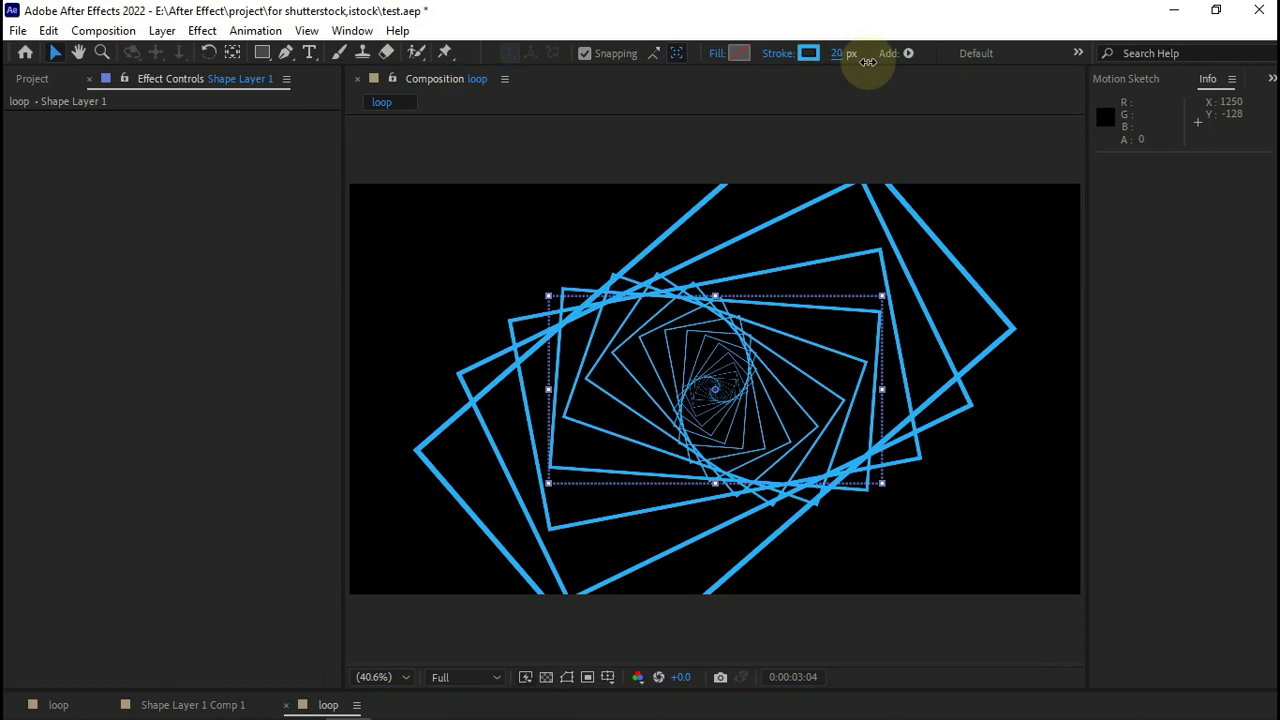
left_click_drag(856, 67, 860, 91)
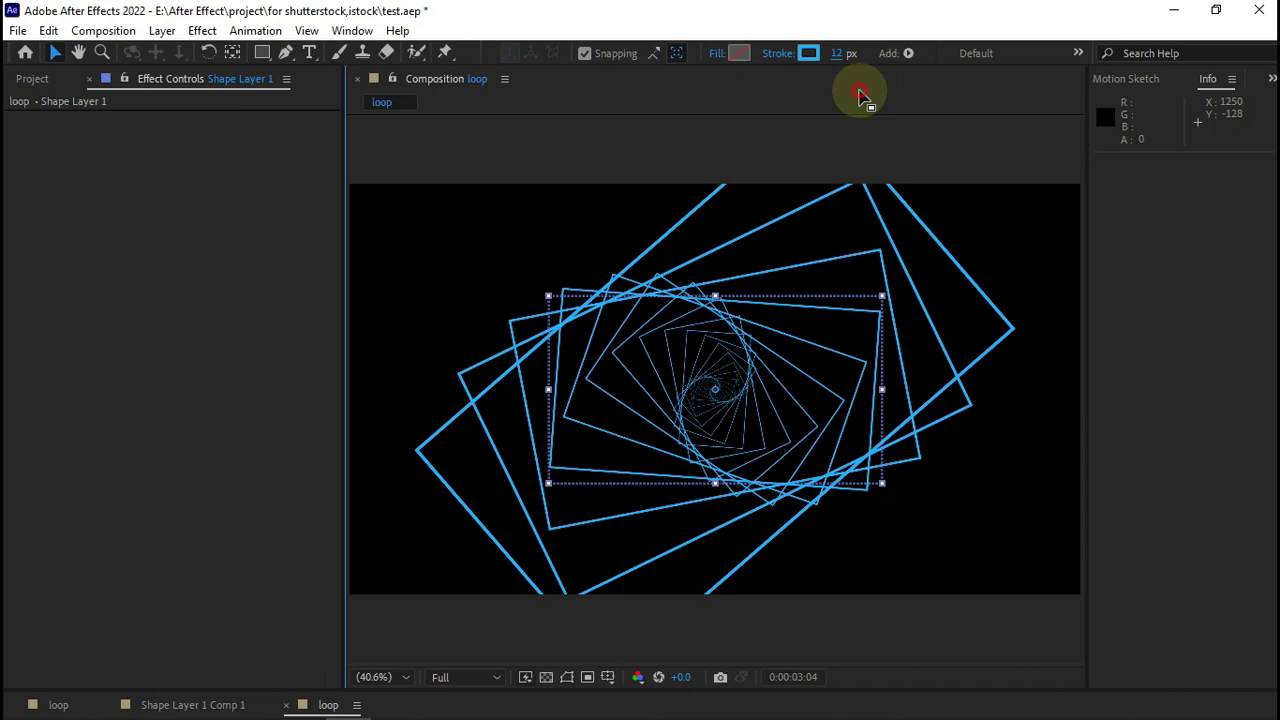
key("space")
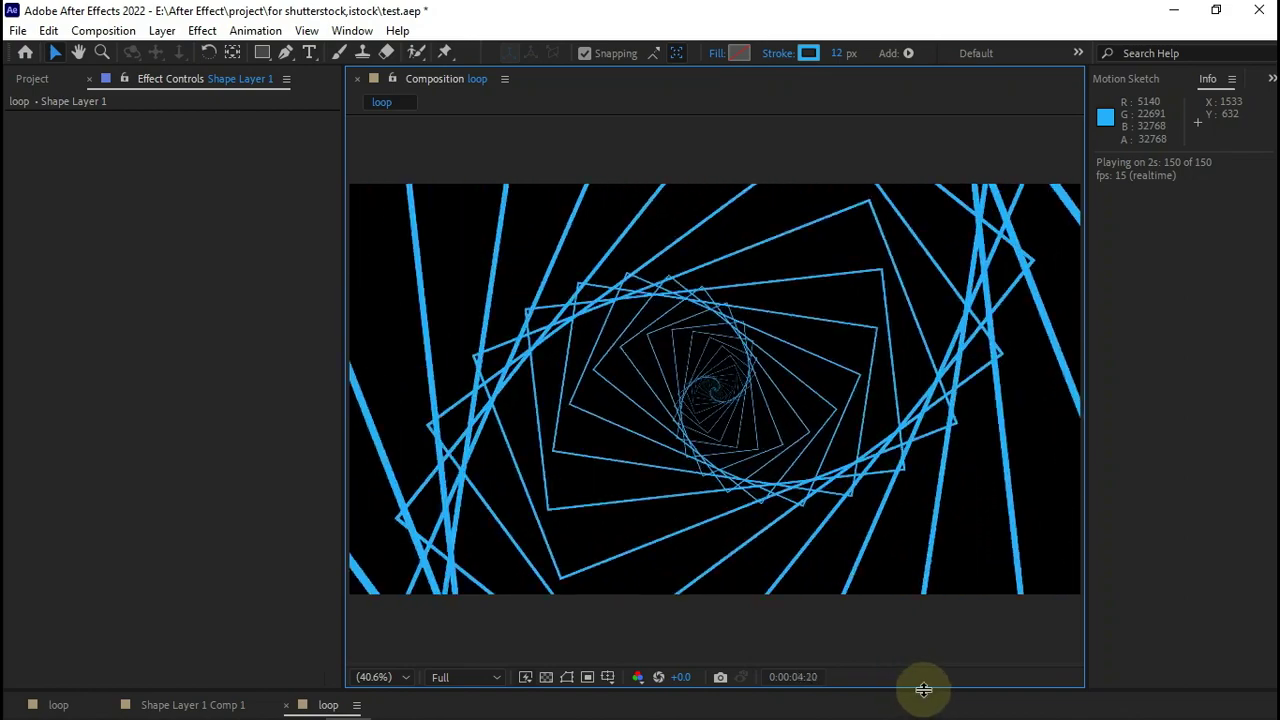
Enlarge the layer panel again and collapse Shape Layer 1's properties.
left_click_drag(923, 689, 920, 537)
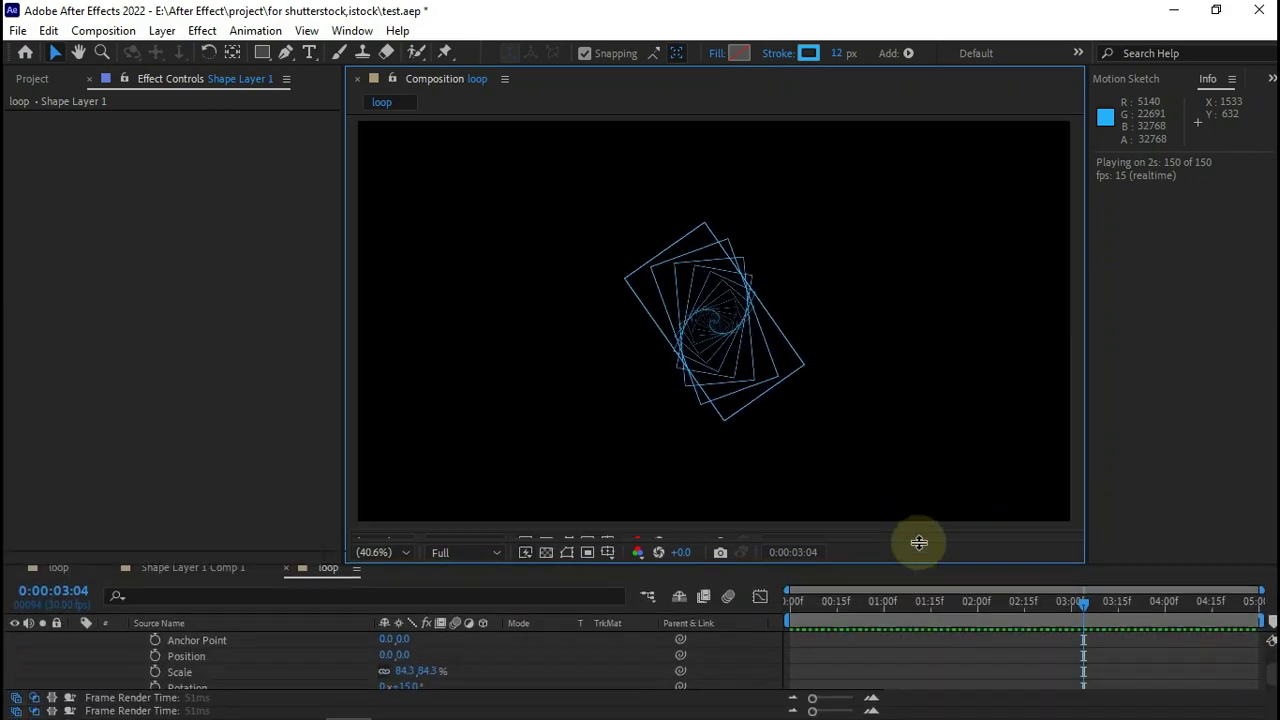
scroll(76, 628, "up", 5)
scroll(76, 628, "up", 5)
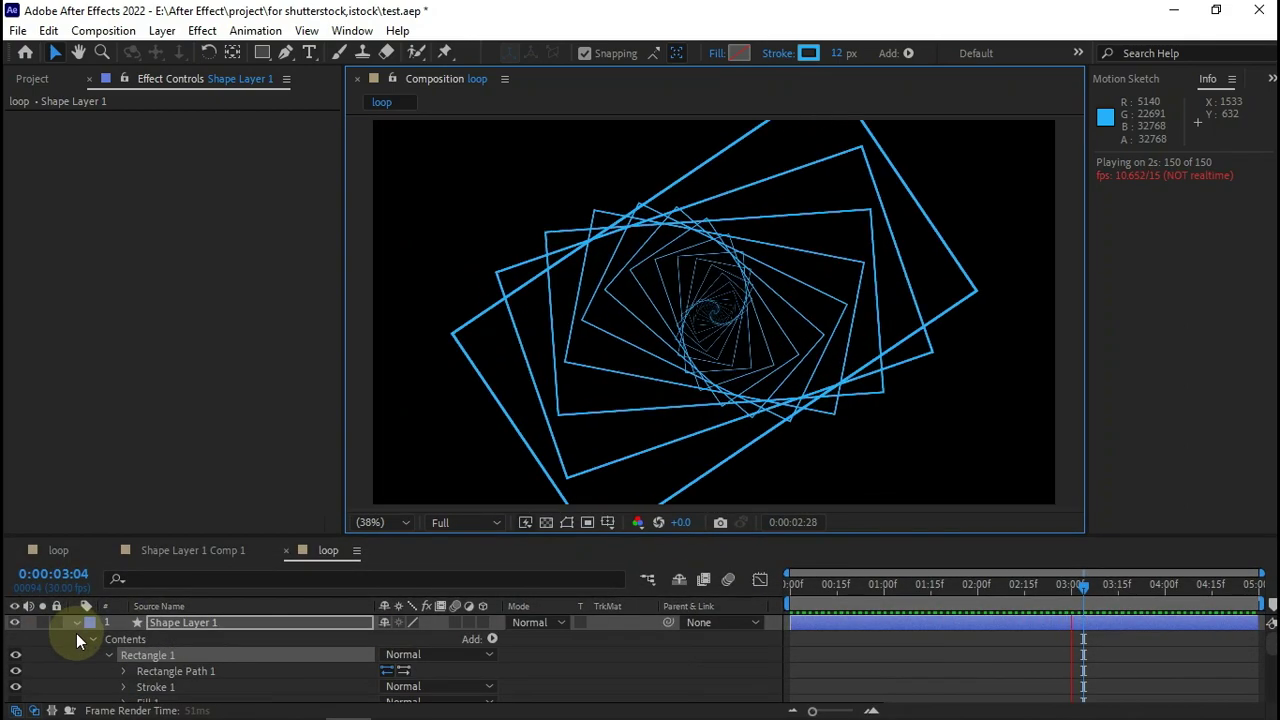
left_click(77, 622)
left_click(234, 648)
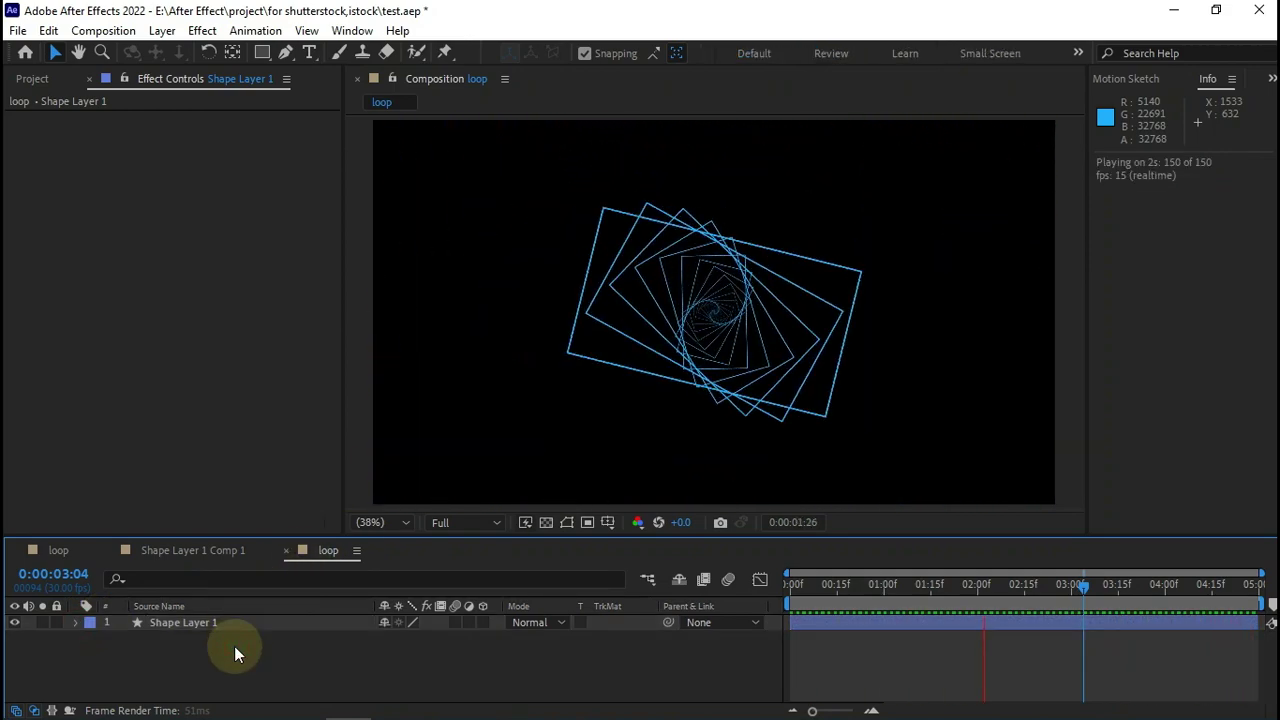
Add a new adjustment layer above the spiral shape layer.
right_click(234, 646)
mouse_move(366, 421)
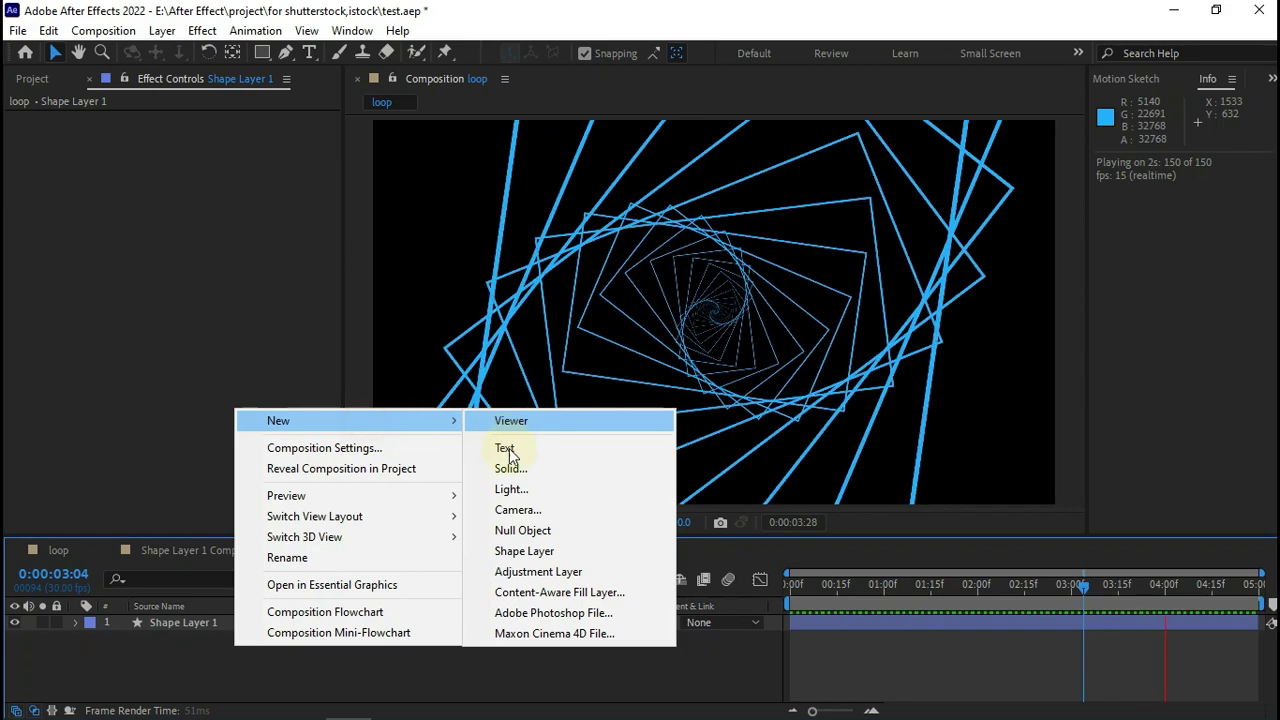
left_click(536, 570)
Apply the Glow effect to the adjustment layer for a bright cyan glow, then stop the preview.
key("ctrl+space")
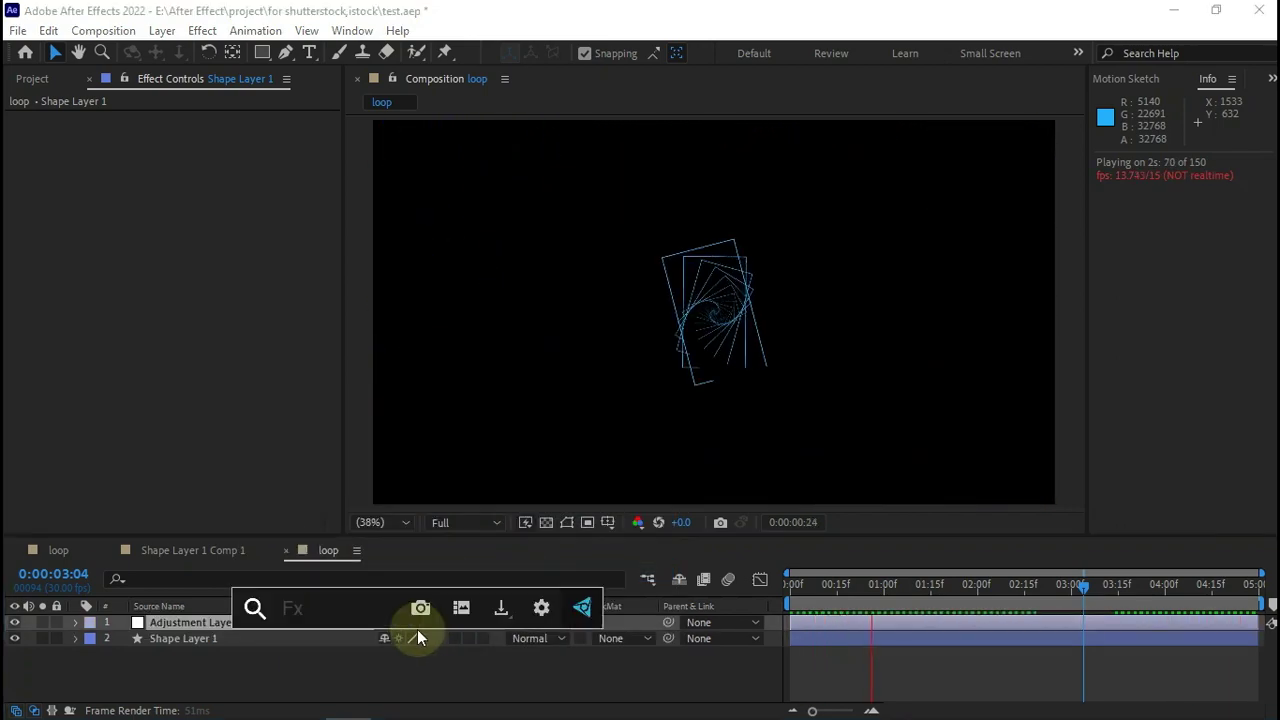
type("glow")
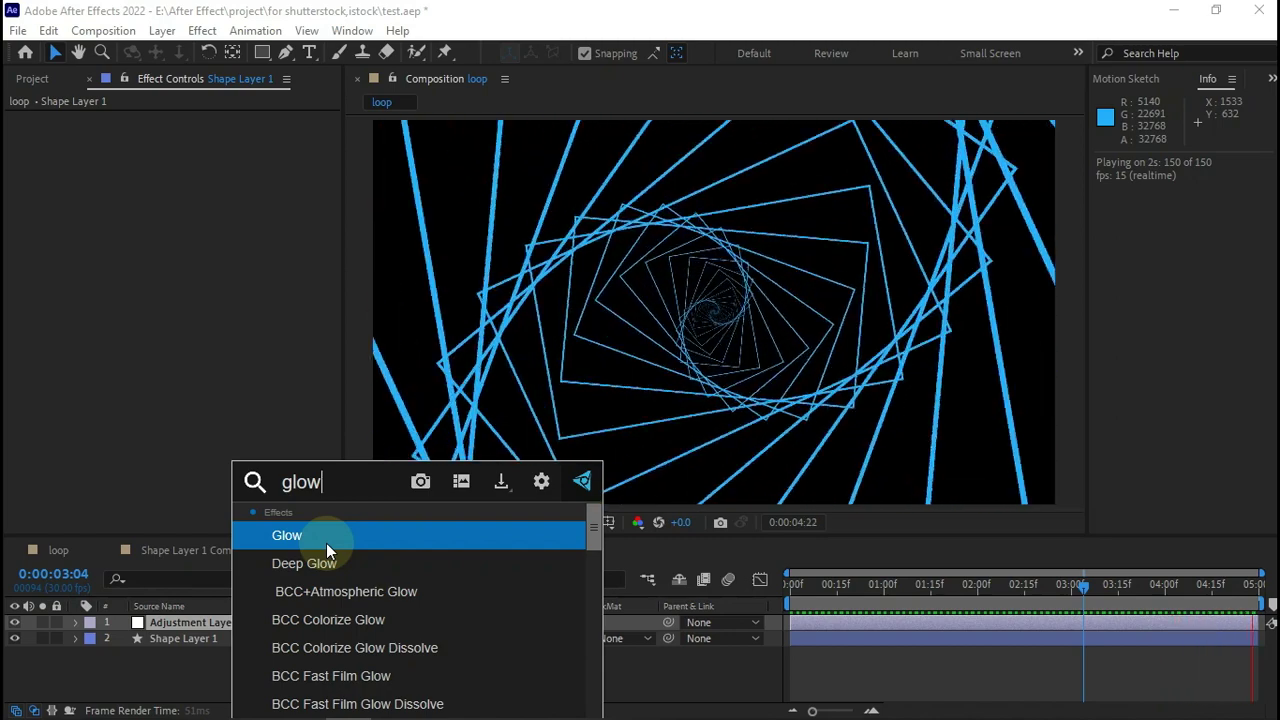
left_click(326, 543)
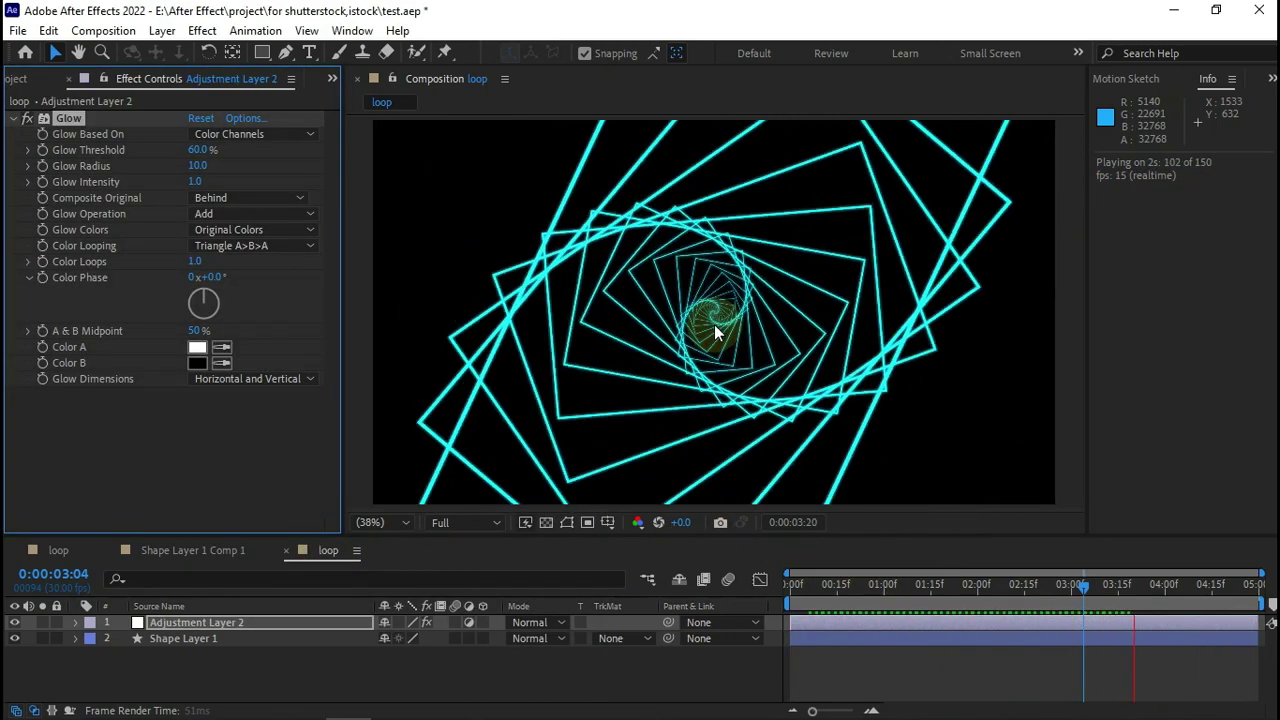
key("space")
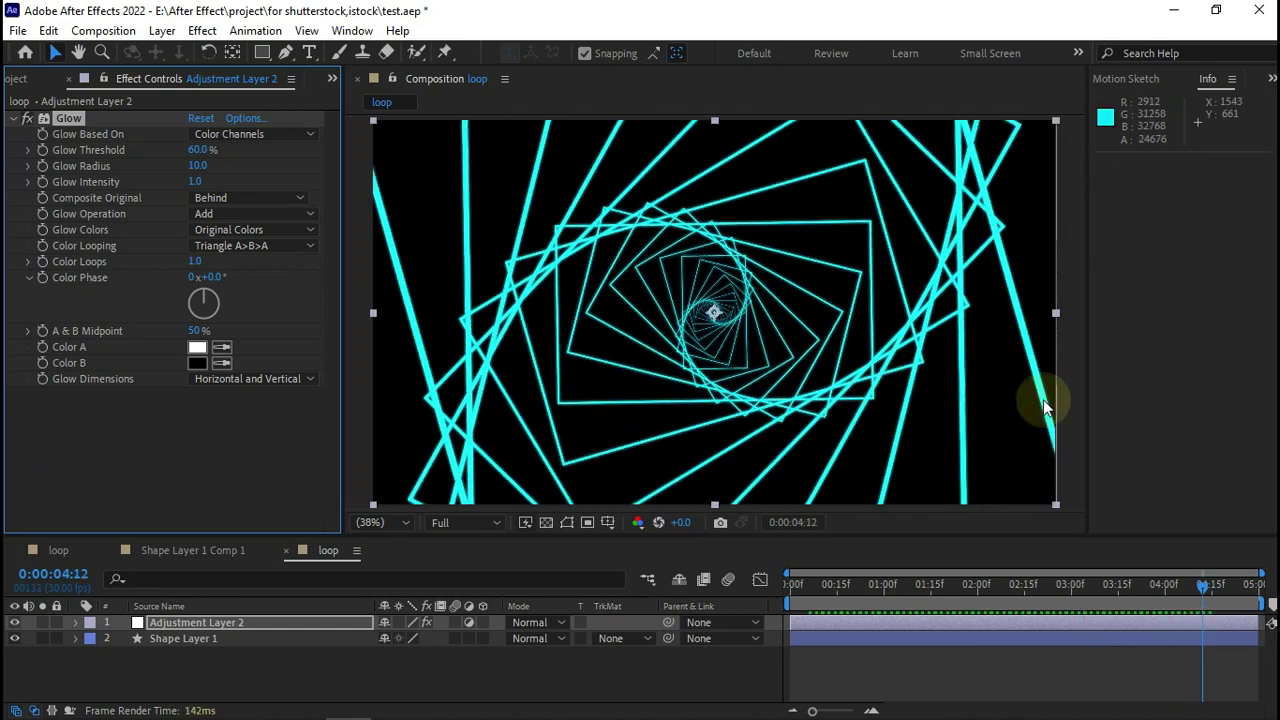